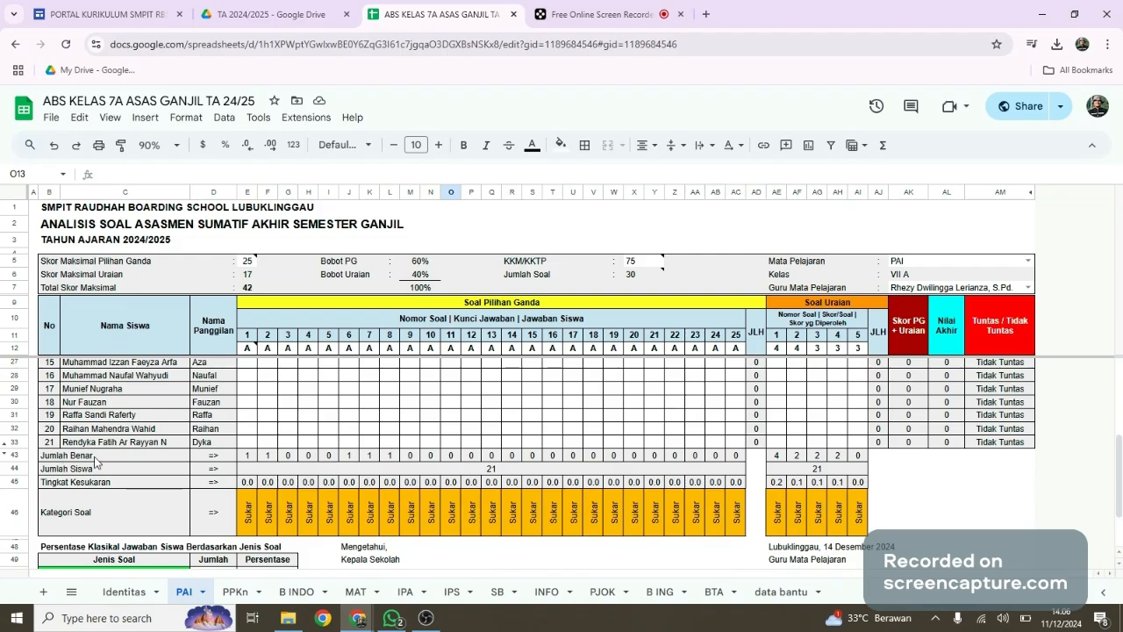
Step: Inspect the summary rows Jumlah Benar, Jumlah Siswa, Tingkat Kesukaran and Kategori Soal on the PAI sheet, including the formulas for question 1
click(94, 457)
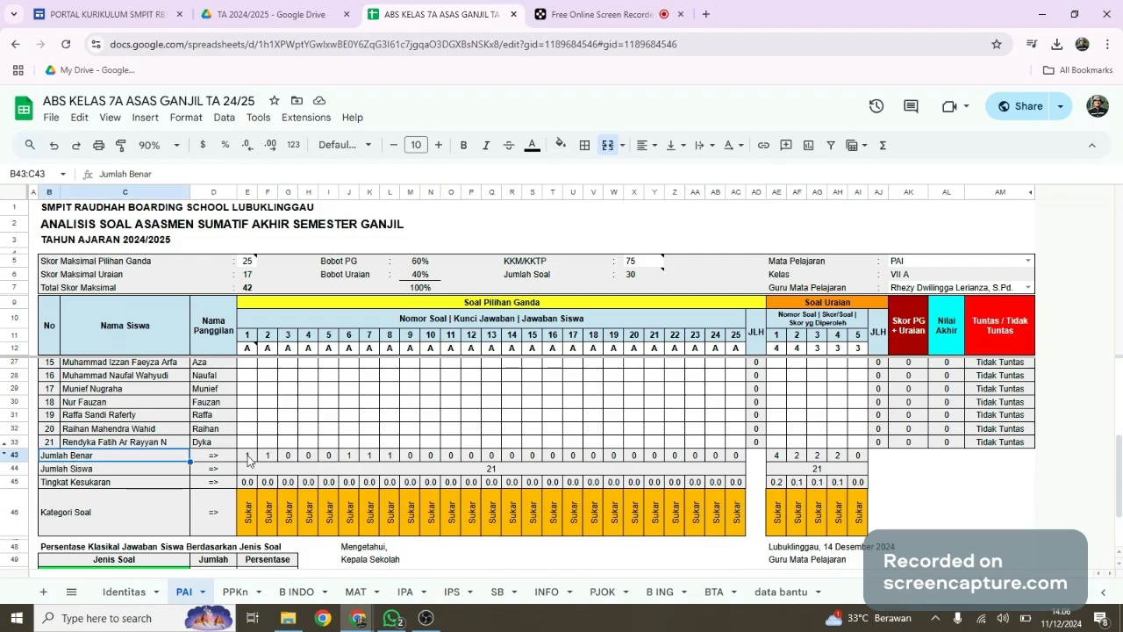
click(249, 456)
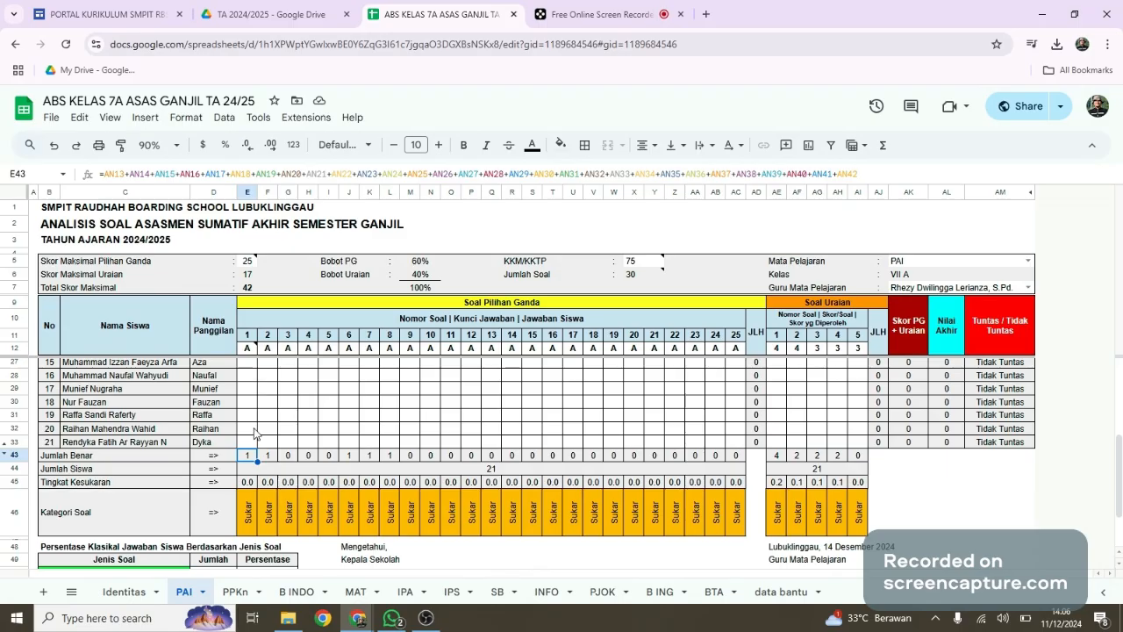
scroll(252, 463, up, 1)
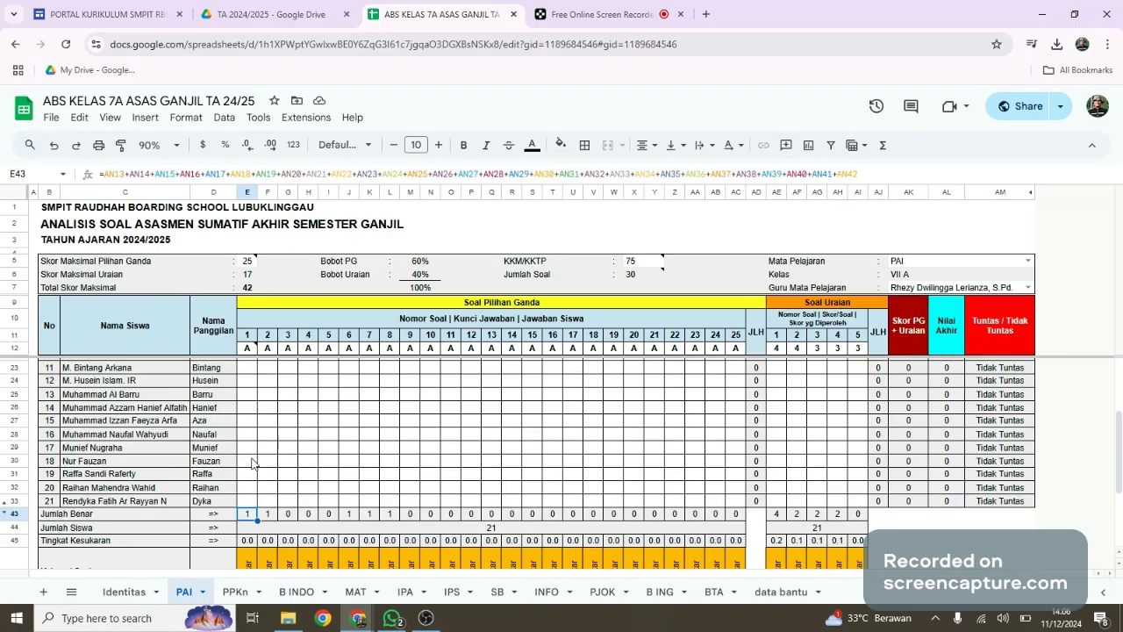
scroll(251, 462, down, 2)
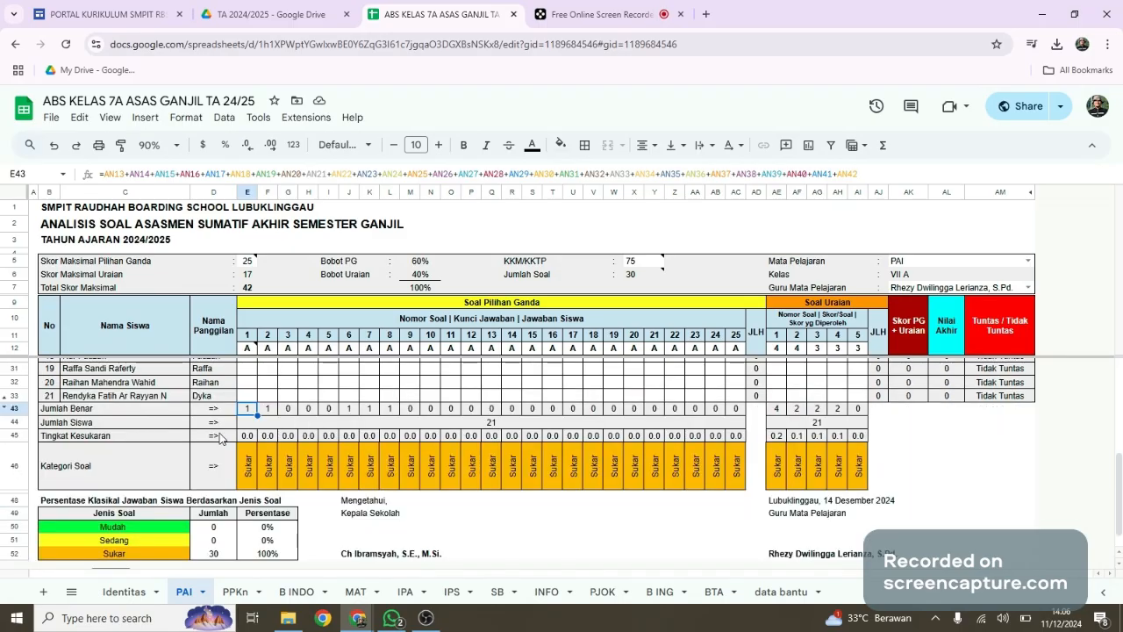
click(184, 422)
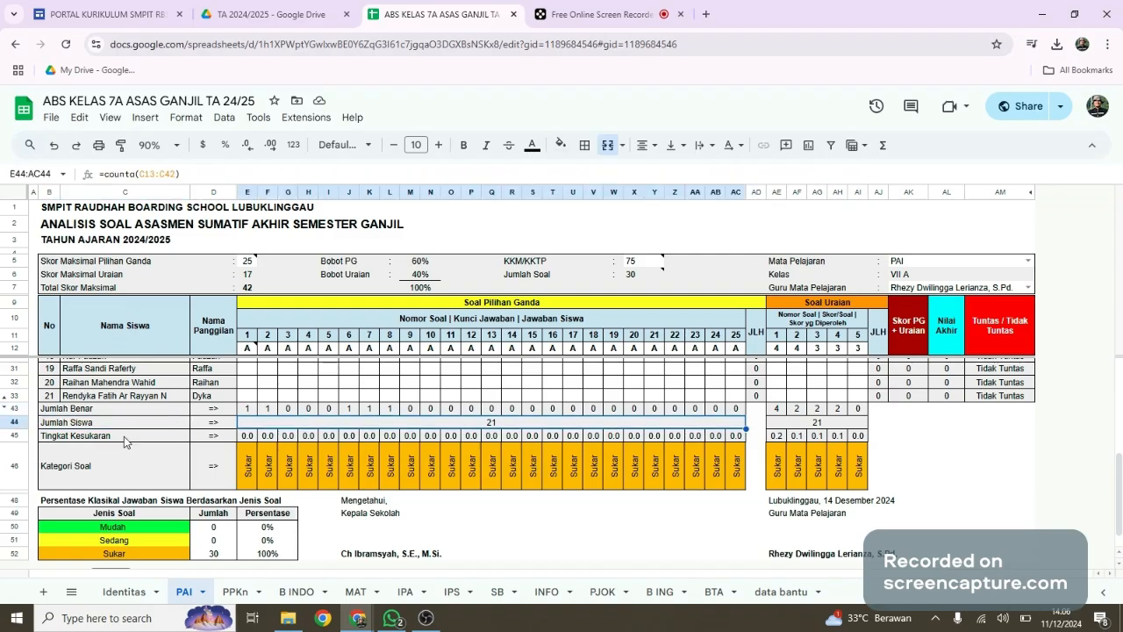
click(175, 439)
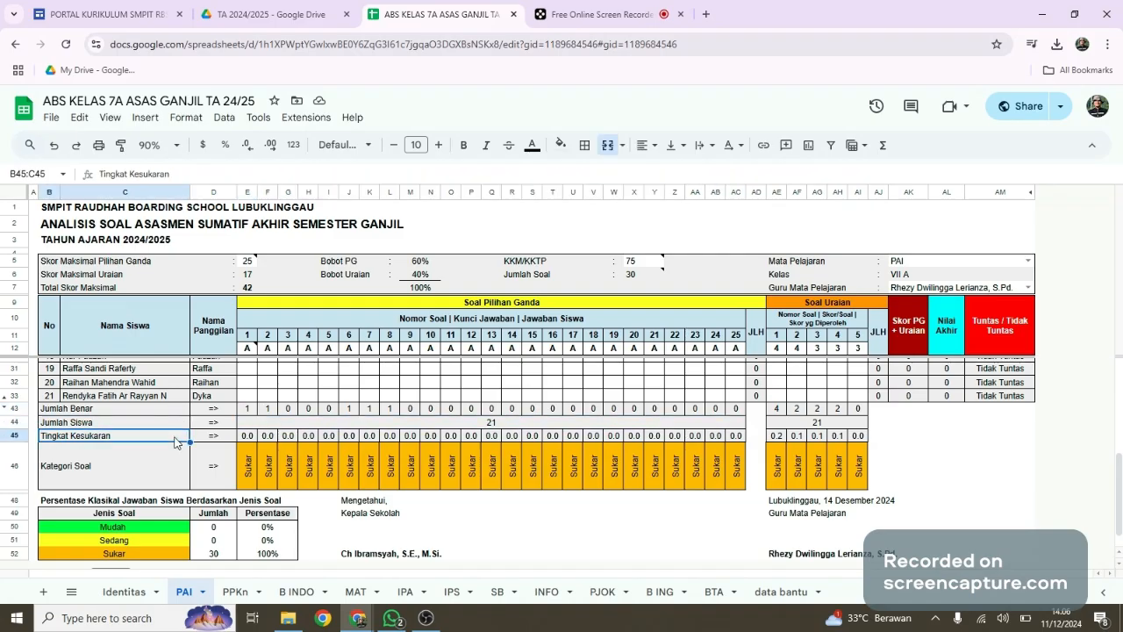
click(88, 448)
click(251, 467)
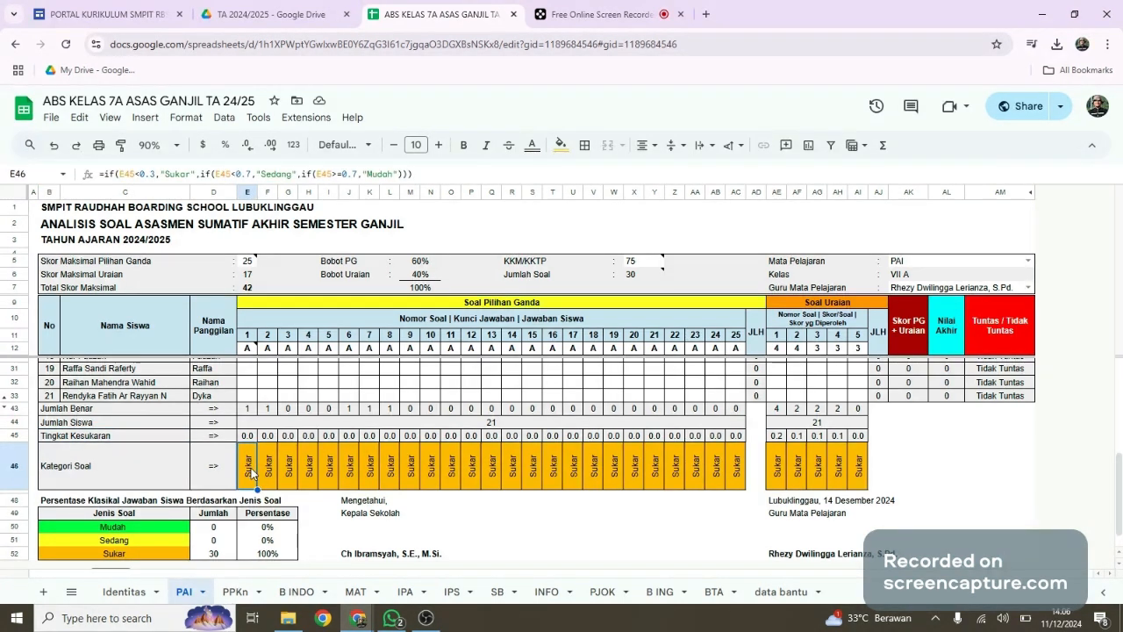
Step: Examine the Jumlah formulas for Mudah, Sedang and Sukar and the Persentase formulas for Mudah and Sedang
click(124, 529)
click(223, 530)
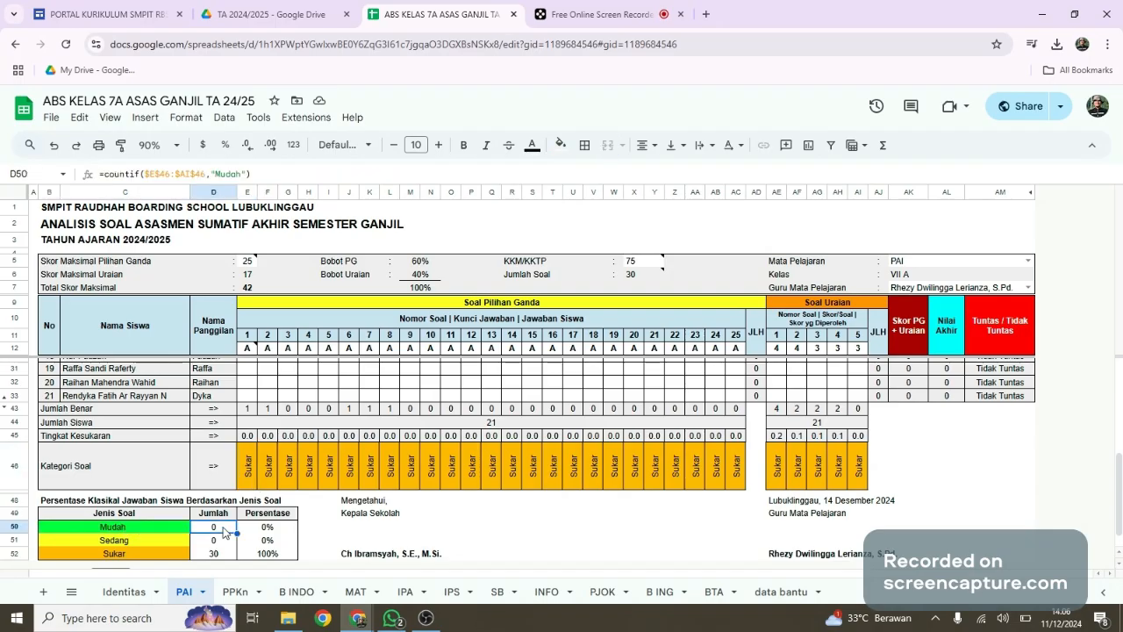
key(Down)
key(Down)
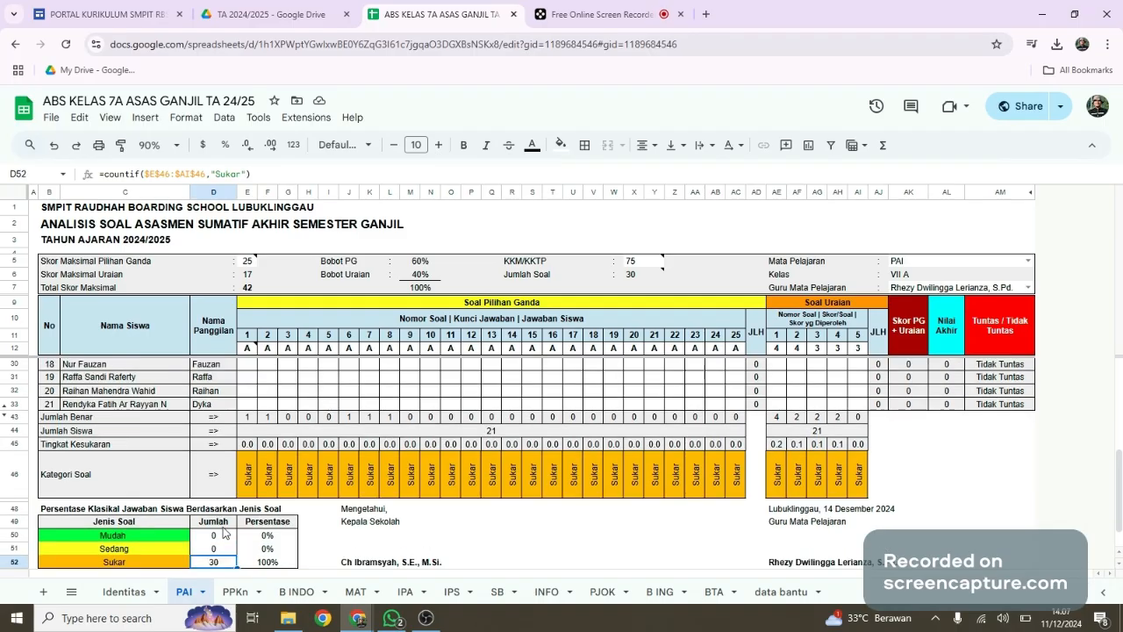
click(280, 539)
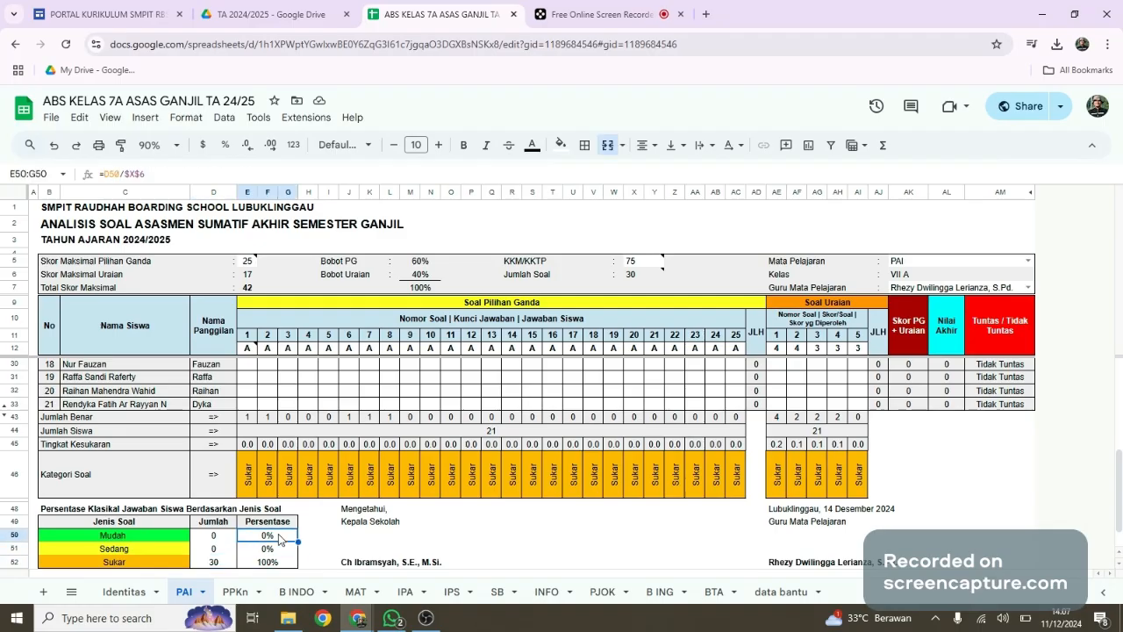
key(Down)
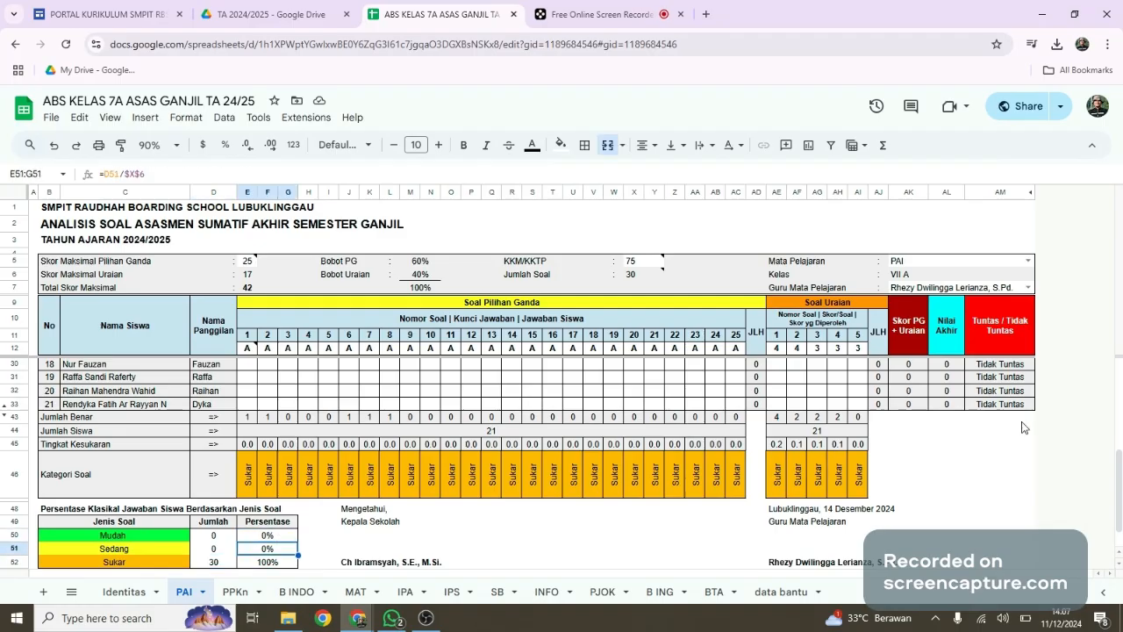
Step: Review the Tuntas / Tidak Tuntas column through the whole student list and the empty cells beneath it
click(996, 325)
key(Down)
key(Down)
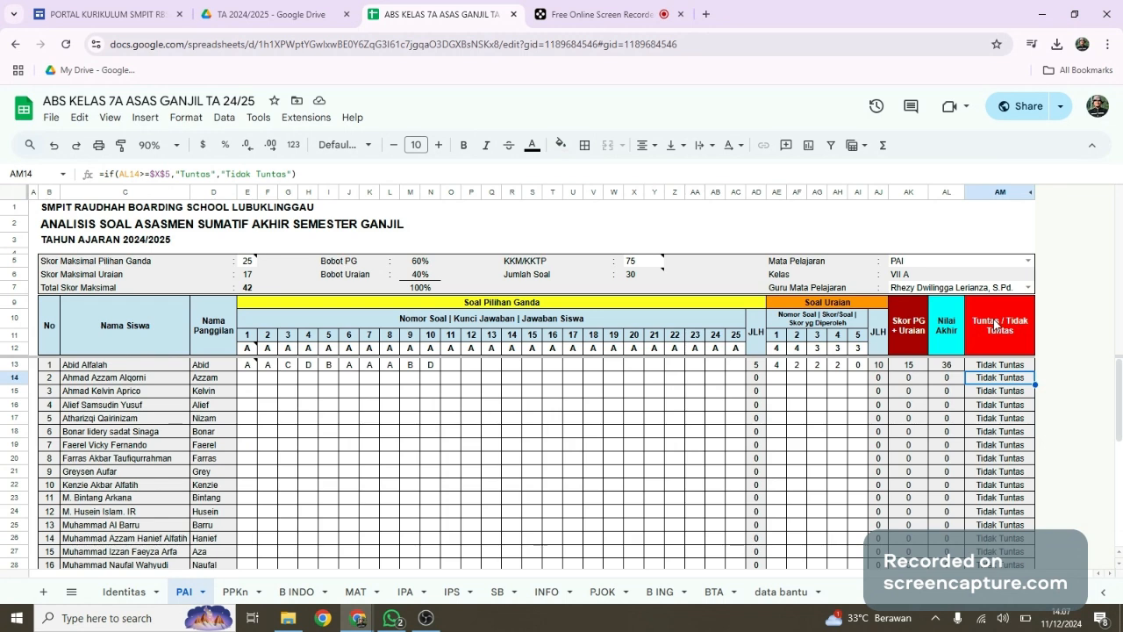
scroll(996, 324, down, 4)
scroll(996, 324, up, 4)
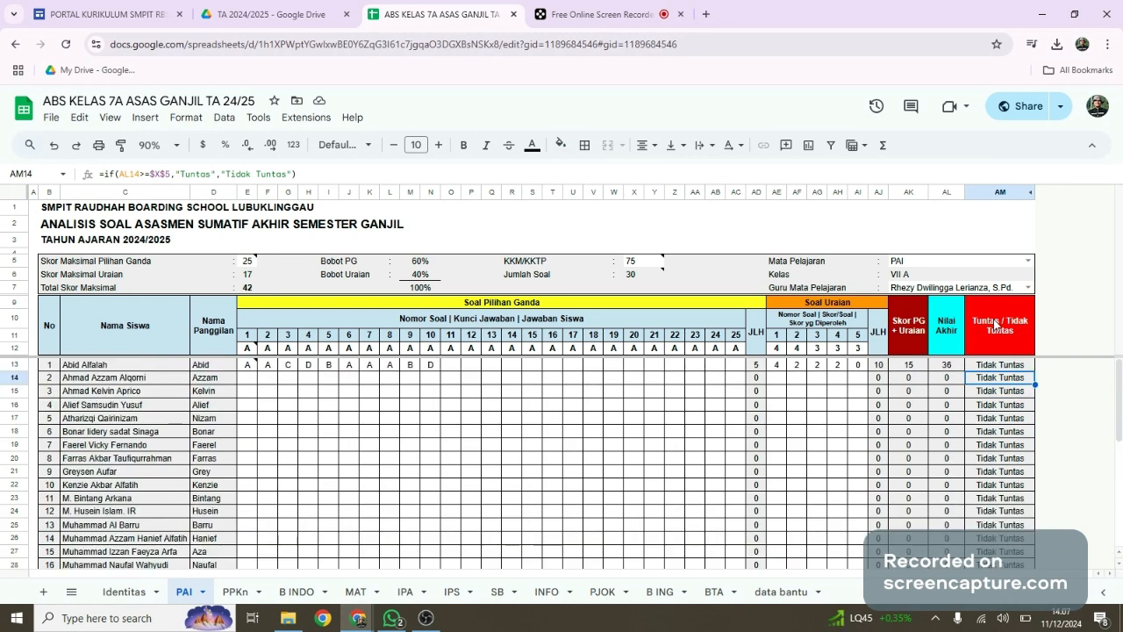
scroll(996, 351, down, 5)
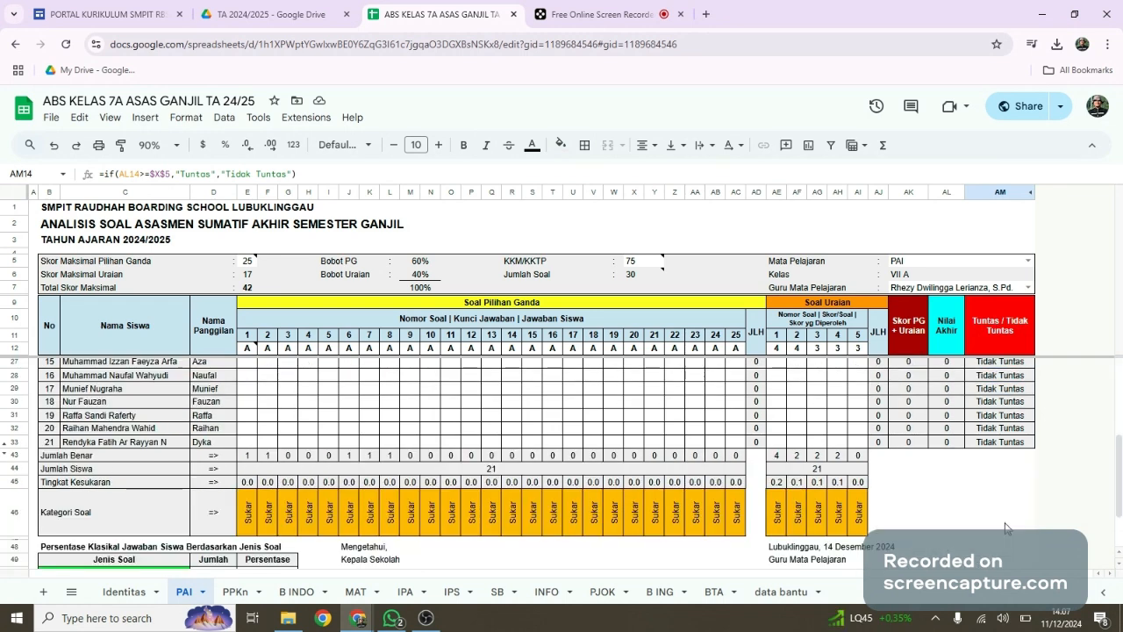
click(996, 458)
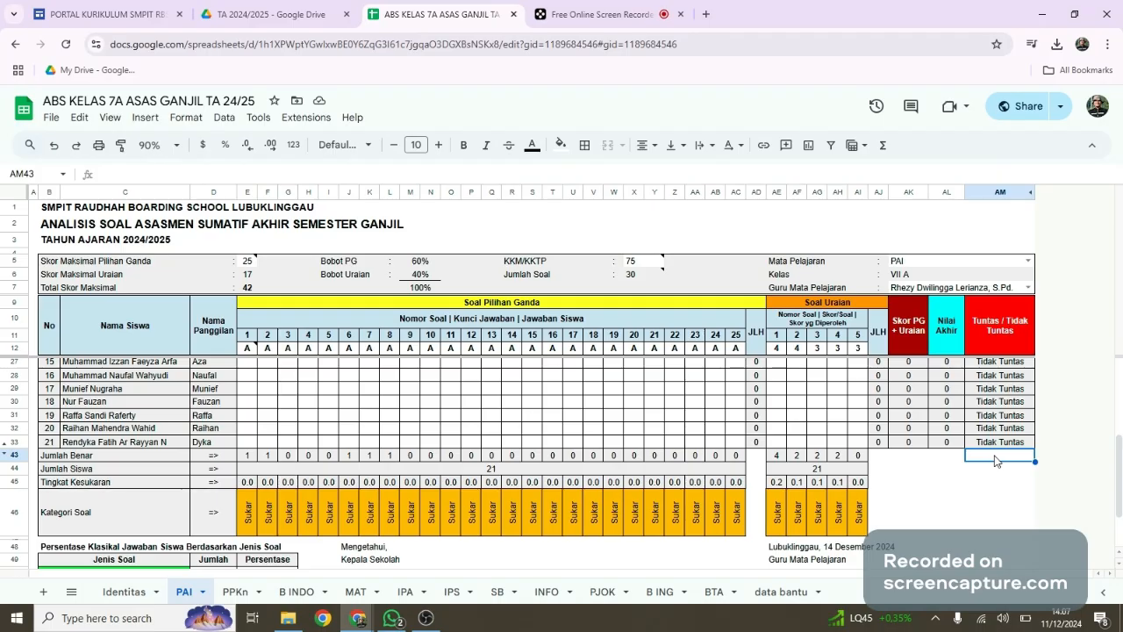
scroll(996, 460, up, 5)
scroll(996, 458, down, 5)
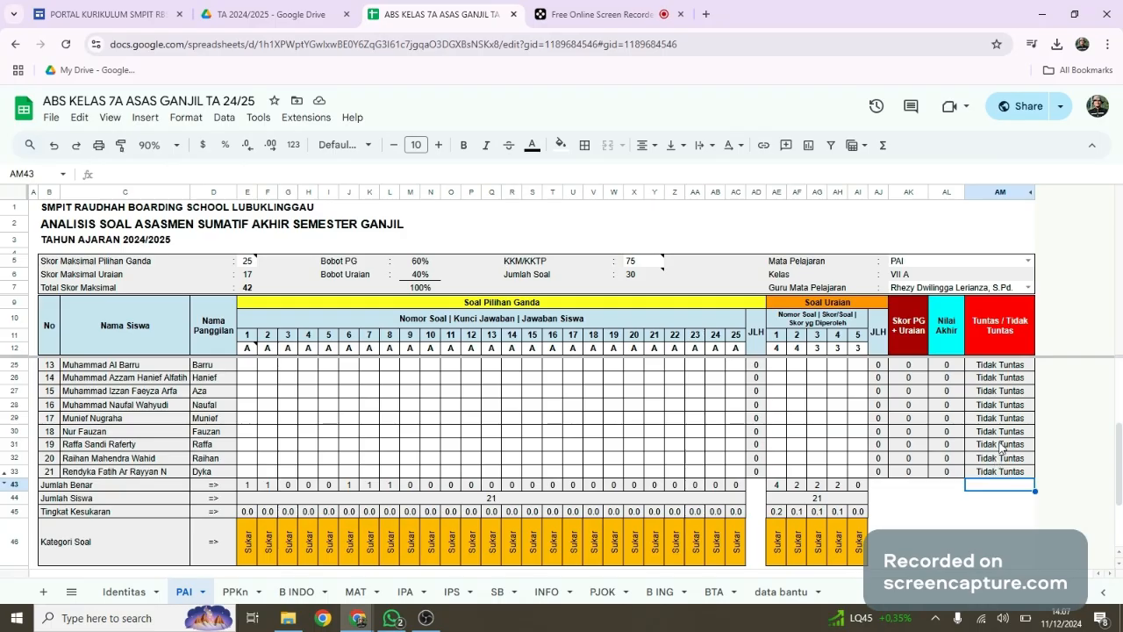
key(Down)
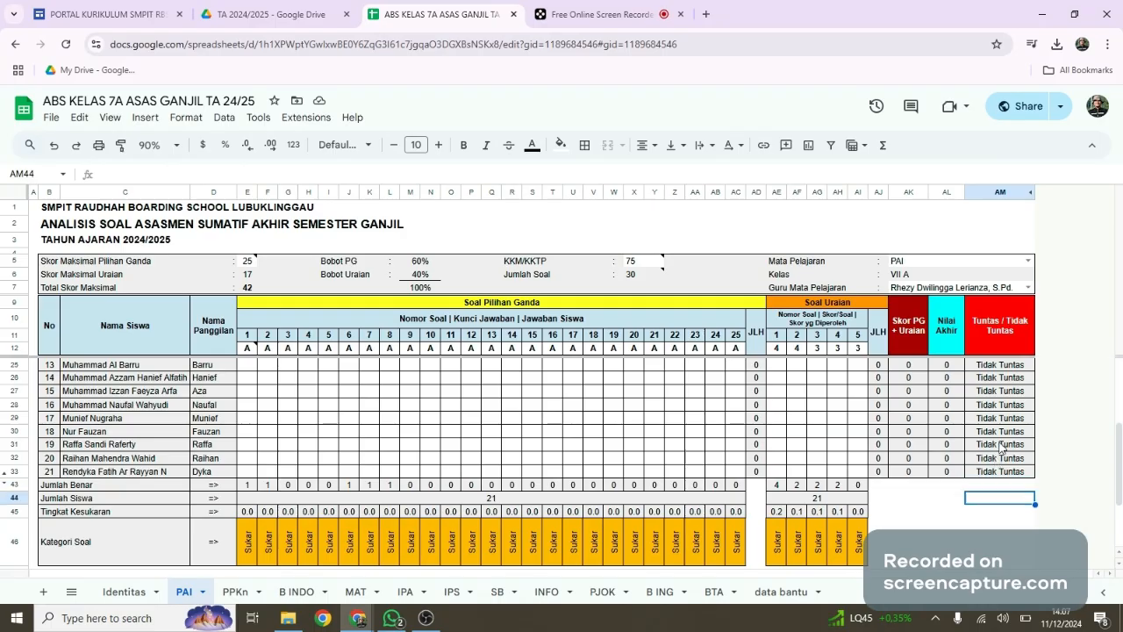
scroll(1001, 446, up, 4)
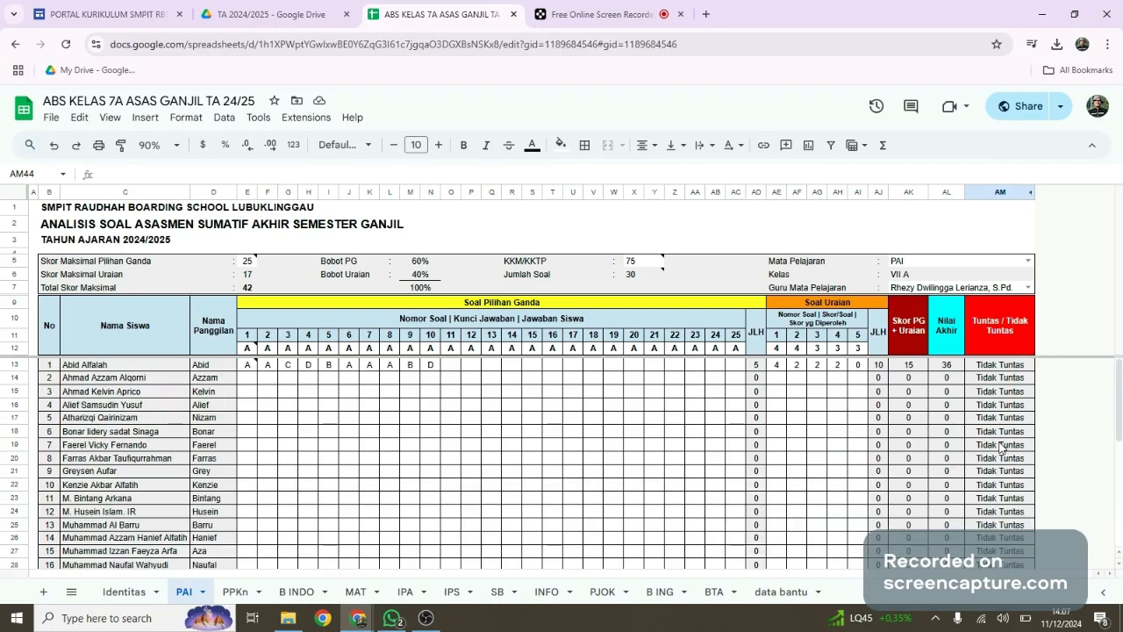
Step: Review the Kategori Soal row and the Mudah question type's Jumlah and Persentase formulas in the summary table
scroll(1000, 447, down, 5)
scroll(1000, 447, down, 1)
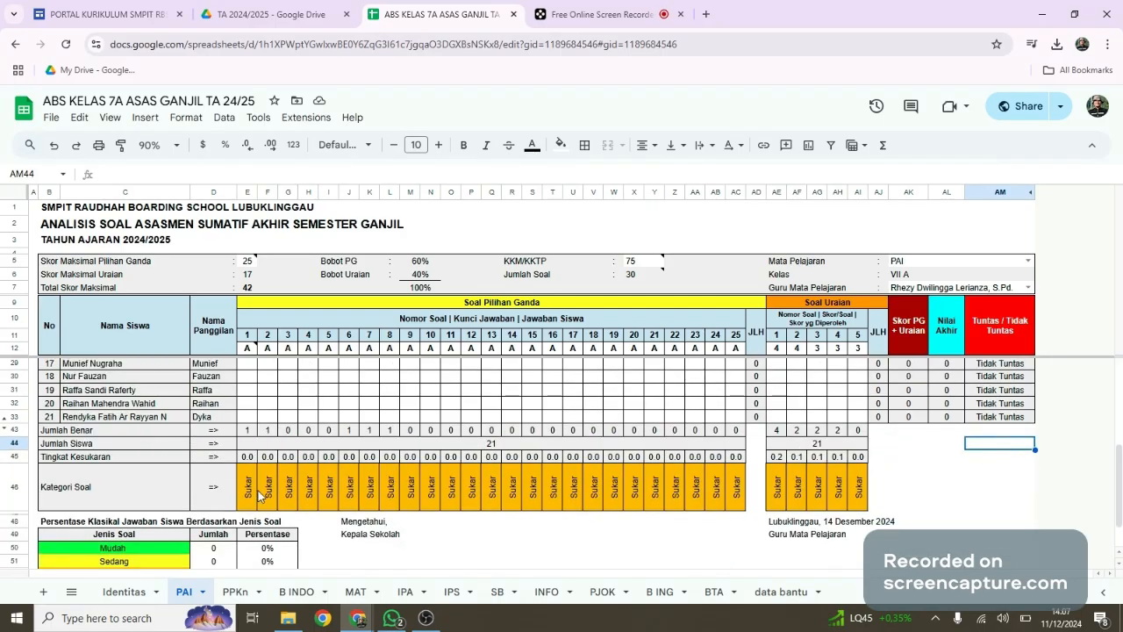
scroll(258, 491, down, 2)
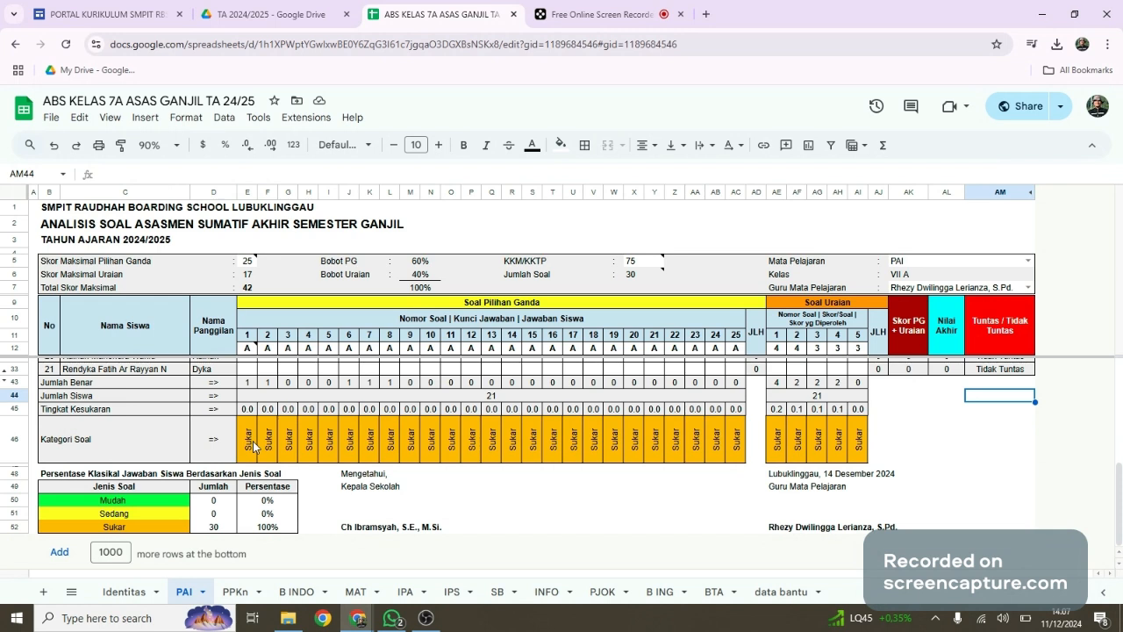
click(138, 518)
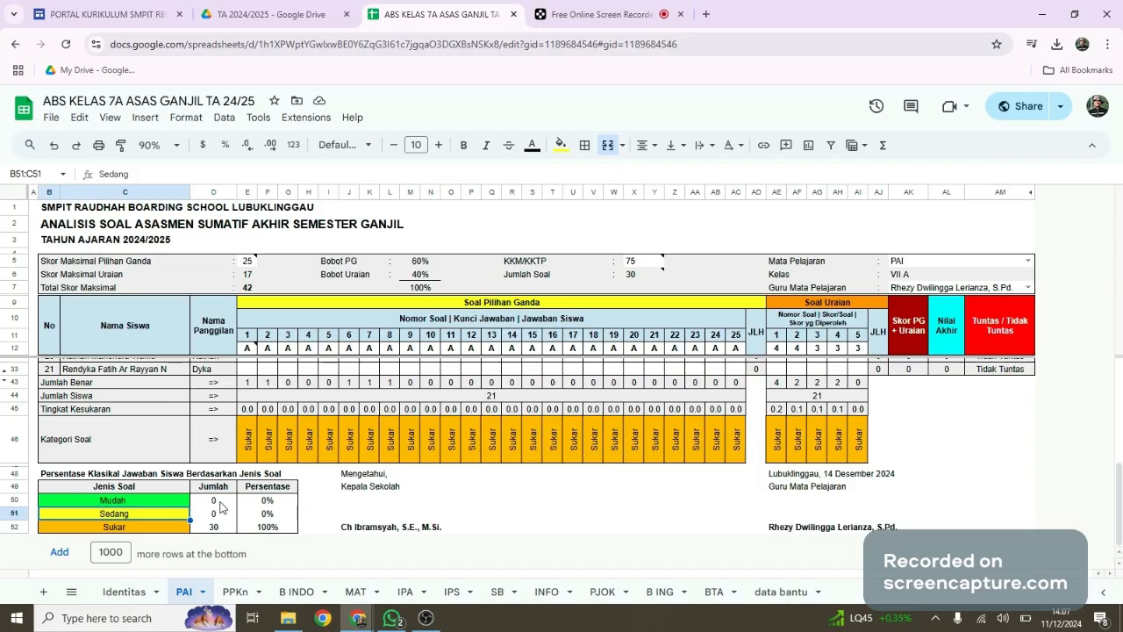
click(219, 501)
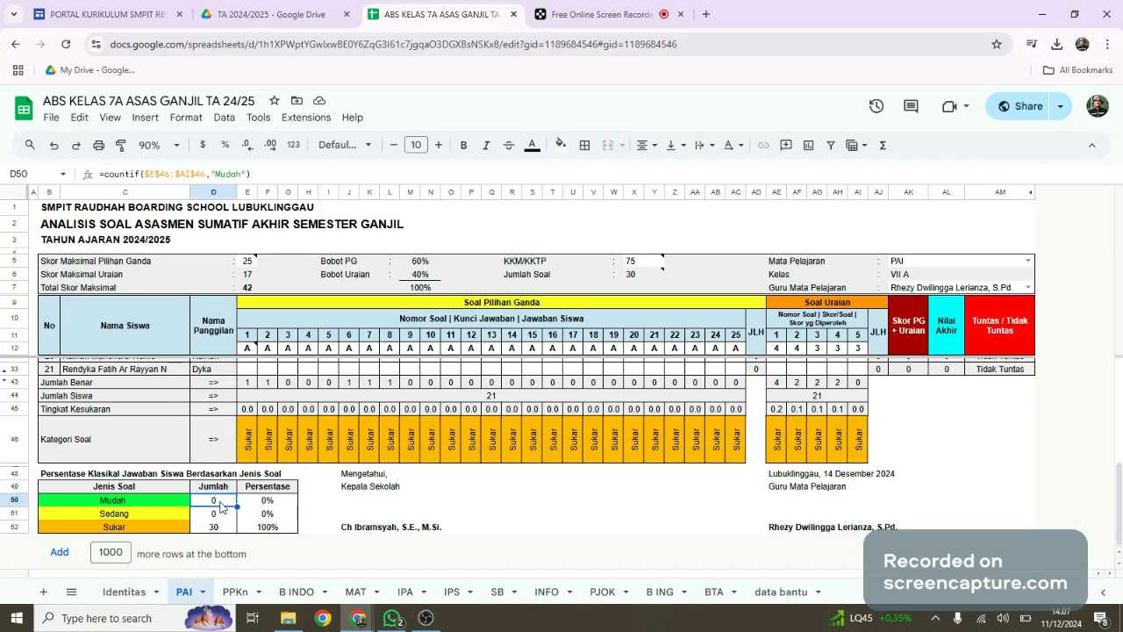
click(276, 506)
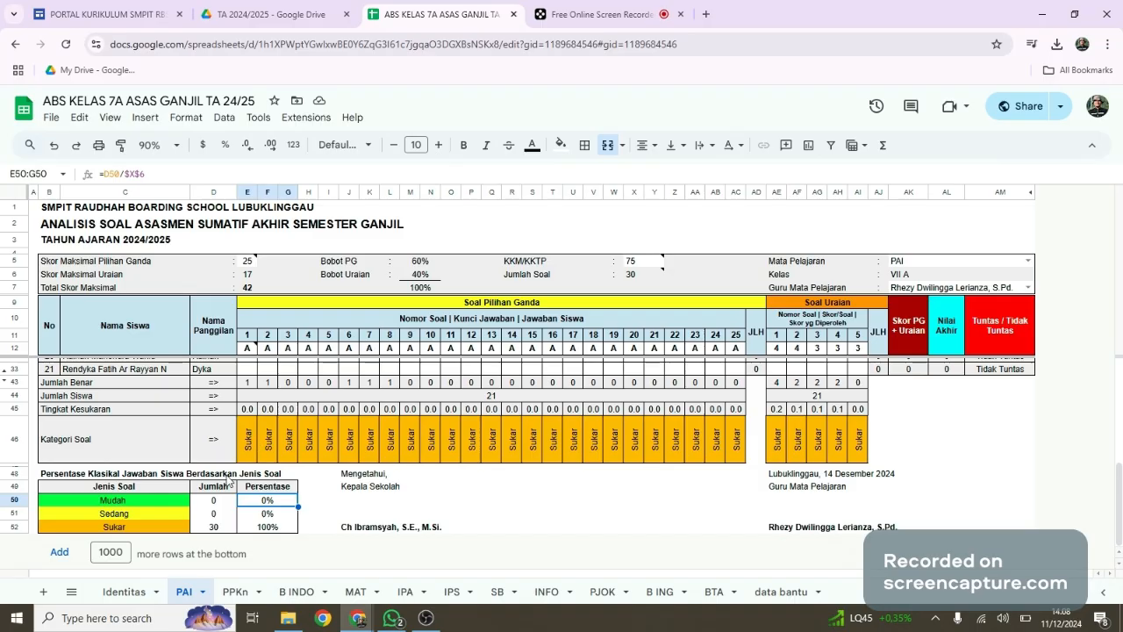
Step: Compare the Persentase cells of the Mudah, Sedang and Sukar rows in the question-type table
click(284, 510)
key(Up)
click(284, 510)
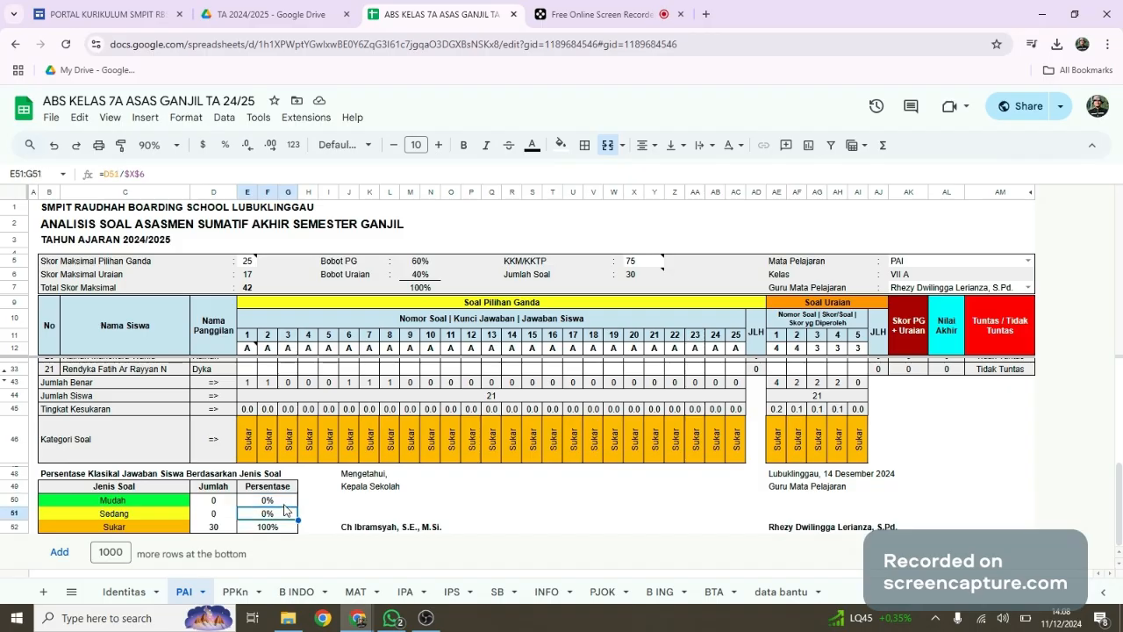
key(Up)
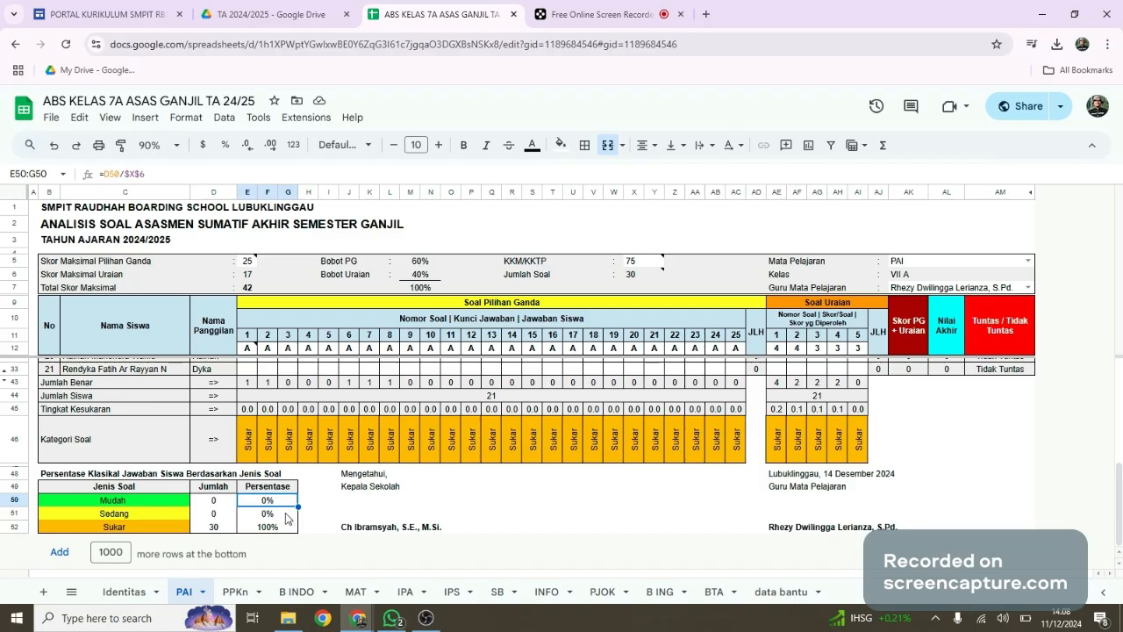
click(285, 514)
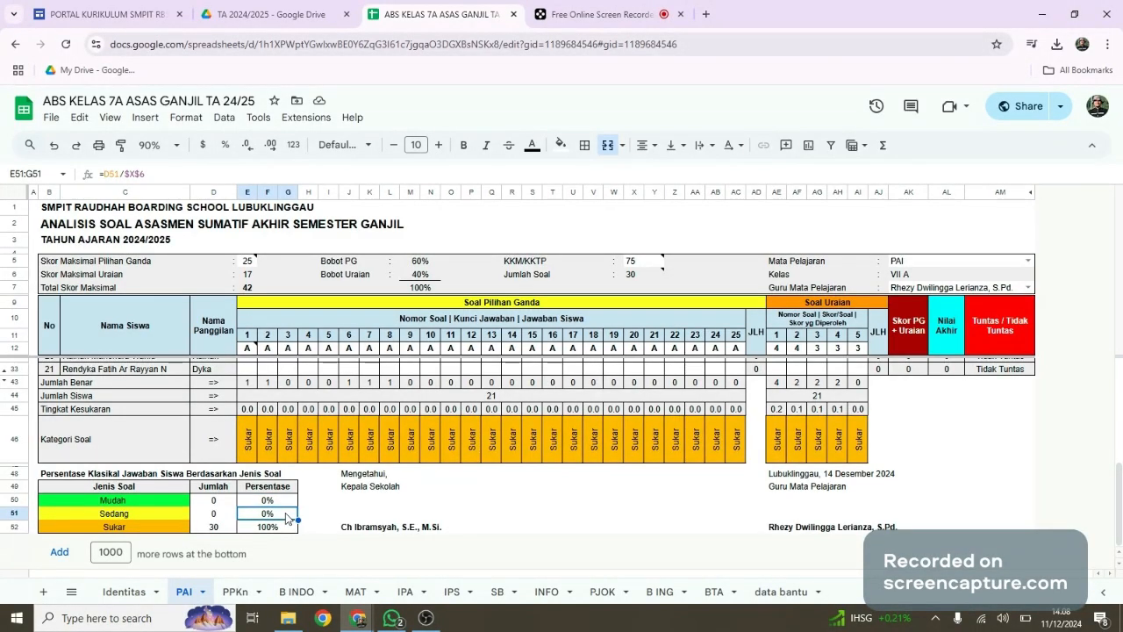
click(285, 529)
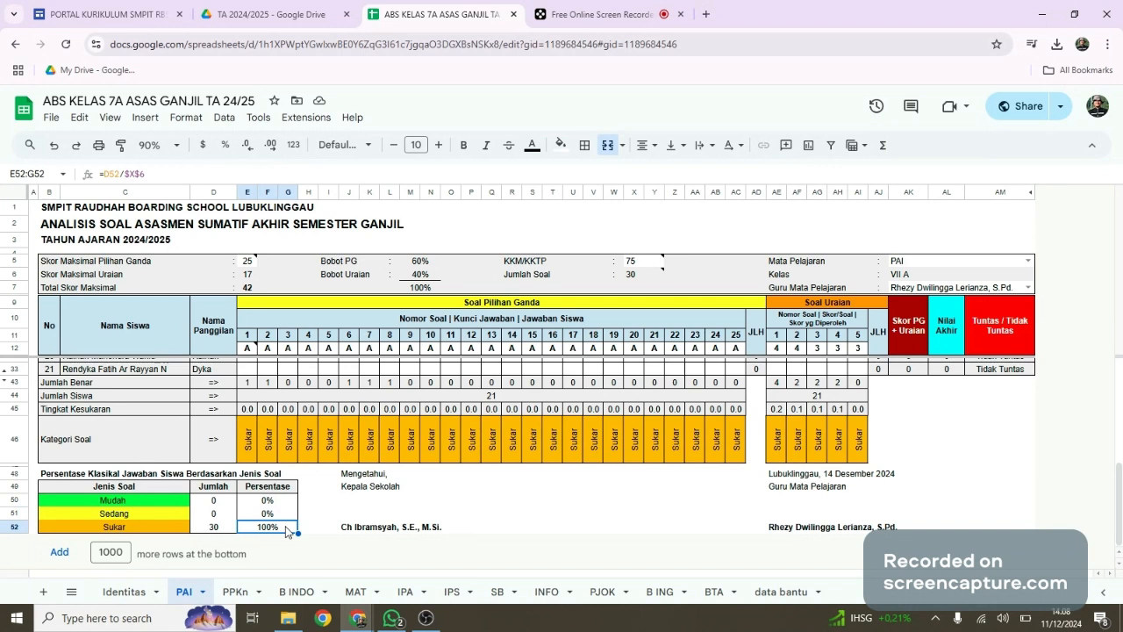
key(Up)
key(Up)
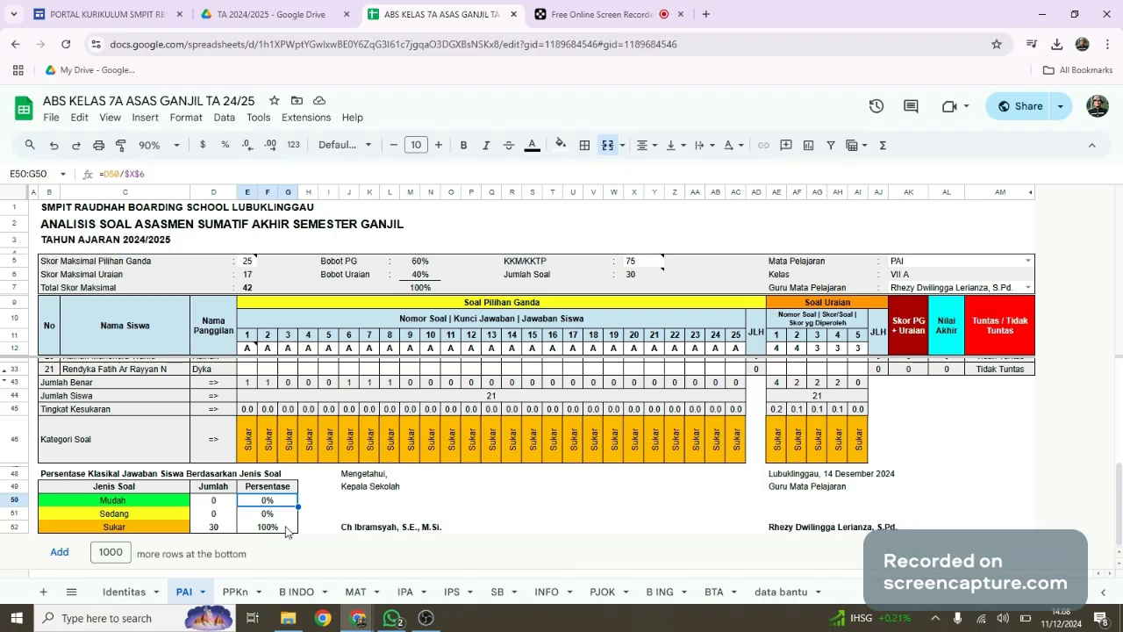
key(Down)
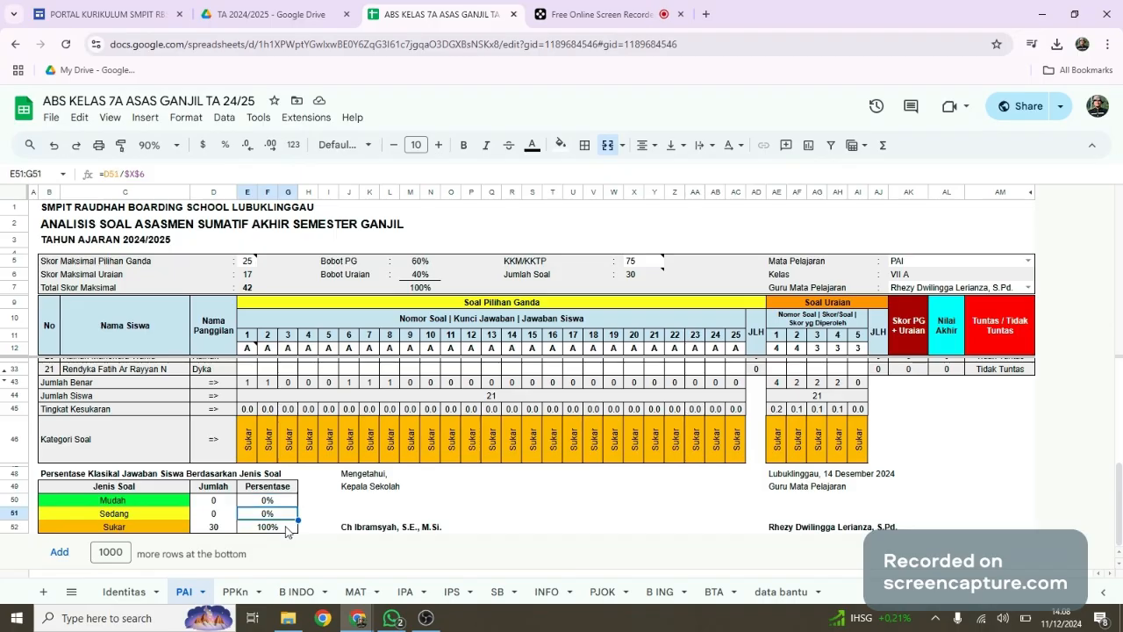
key(Up)
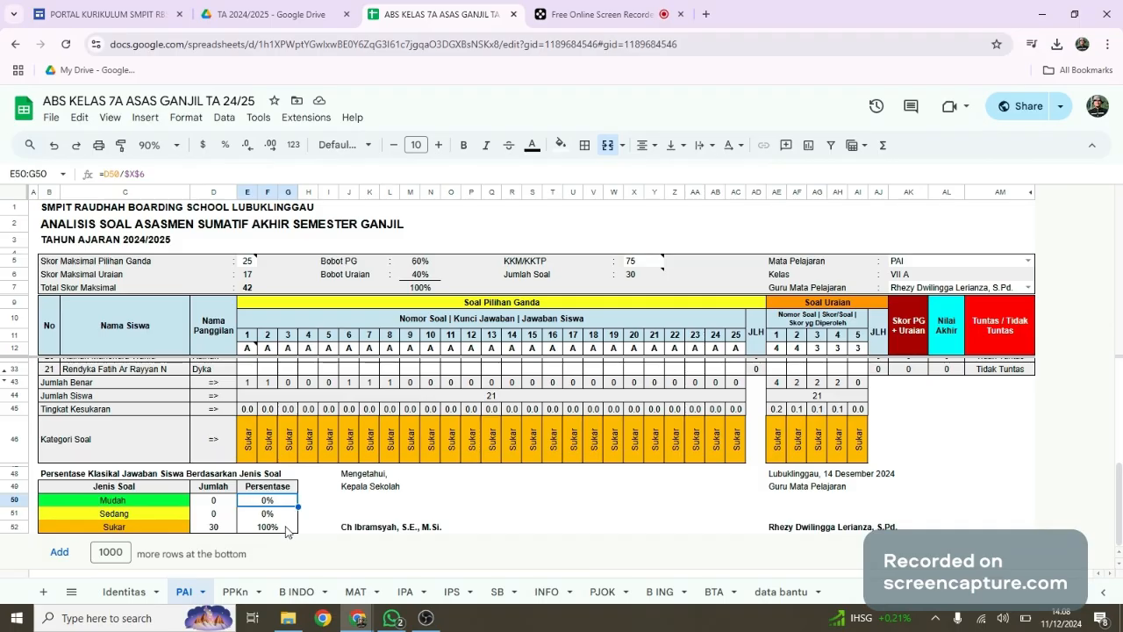
key(Down)
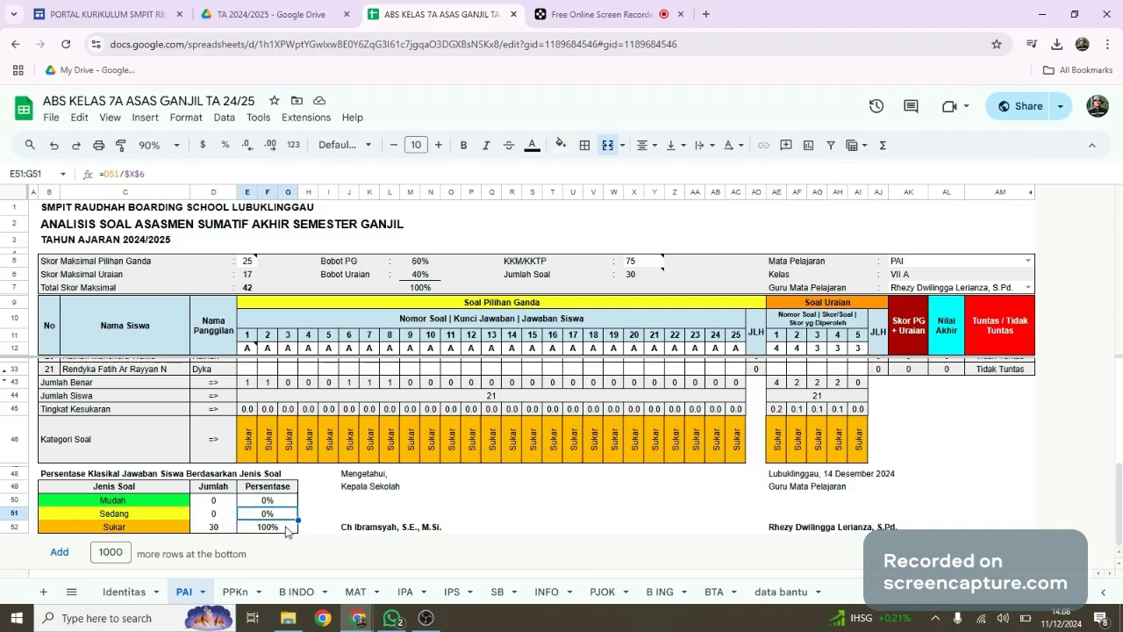
key(Down)
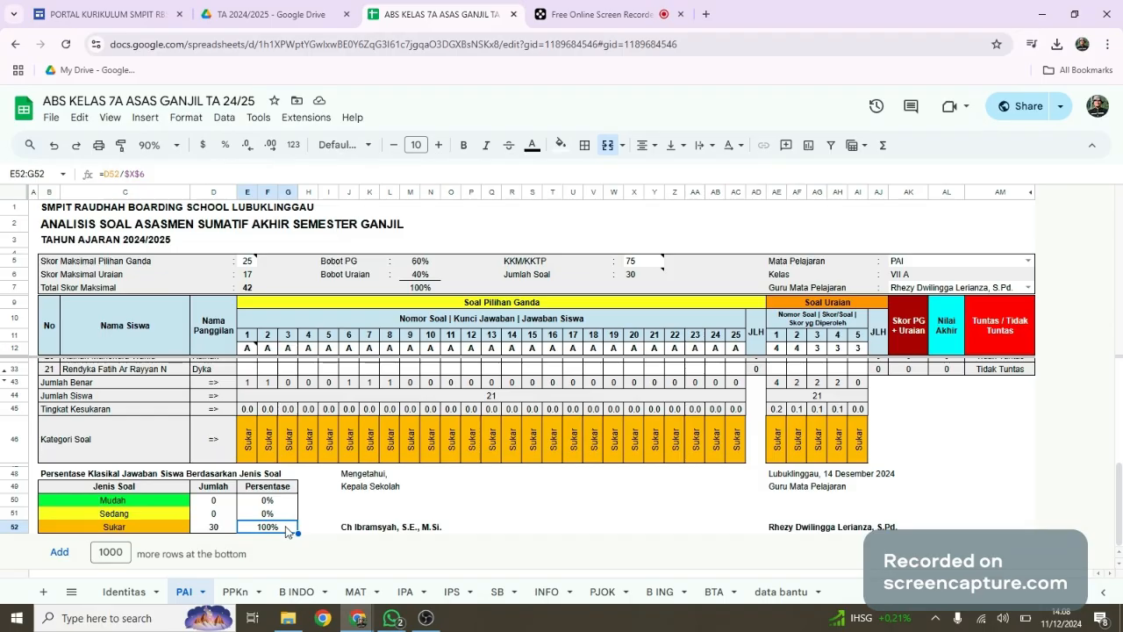
key(Up)
key(Up)
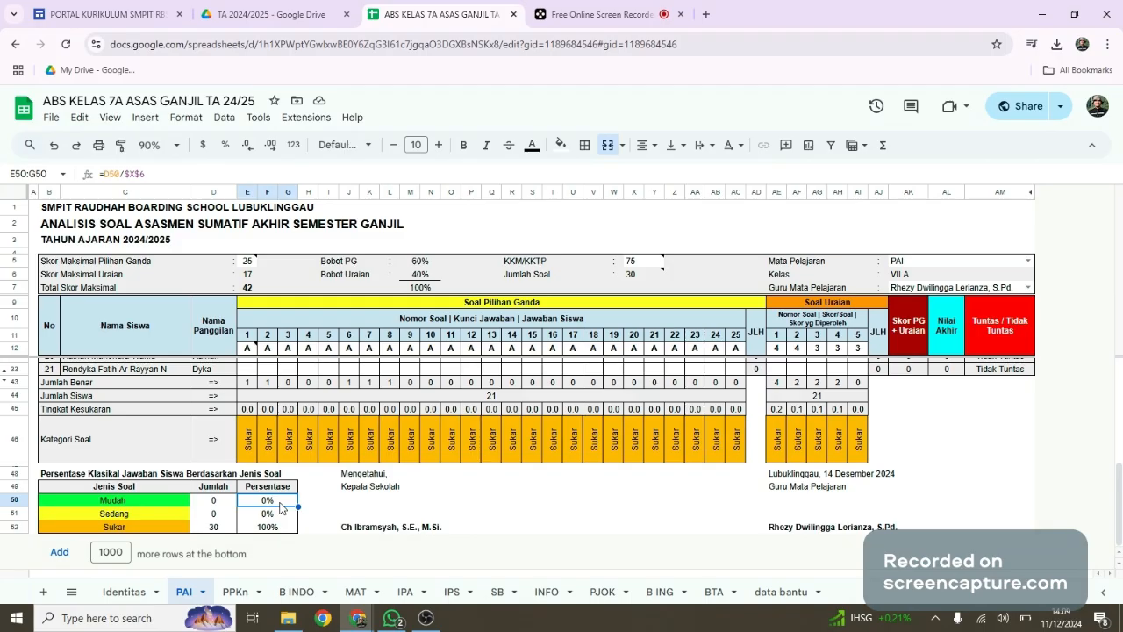
key(Down)
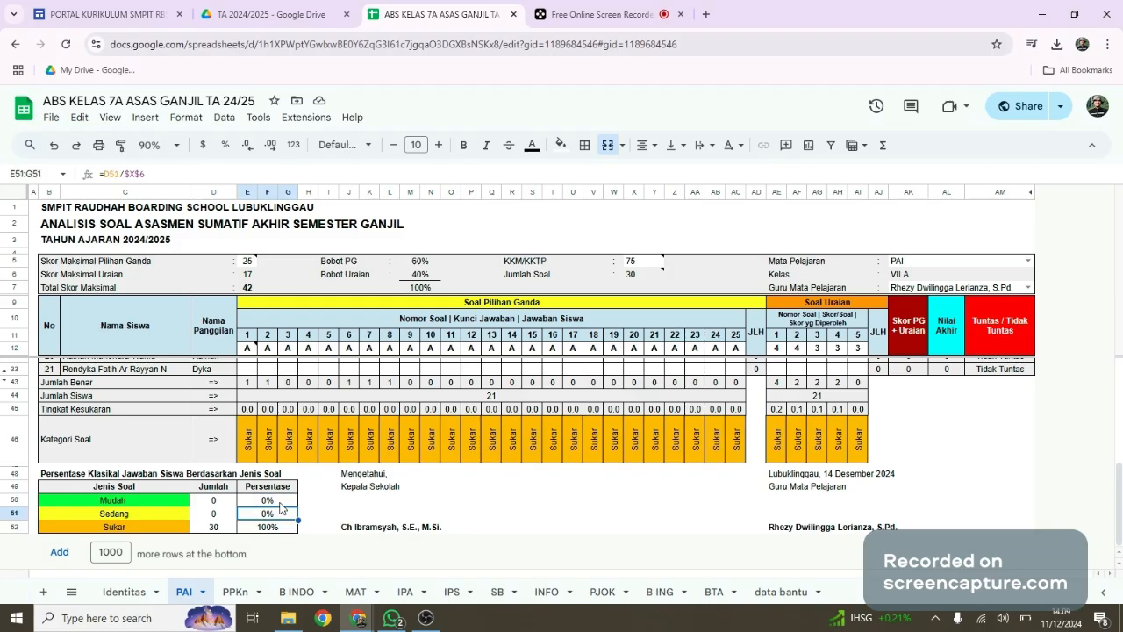
key(Down)
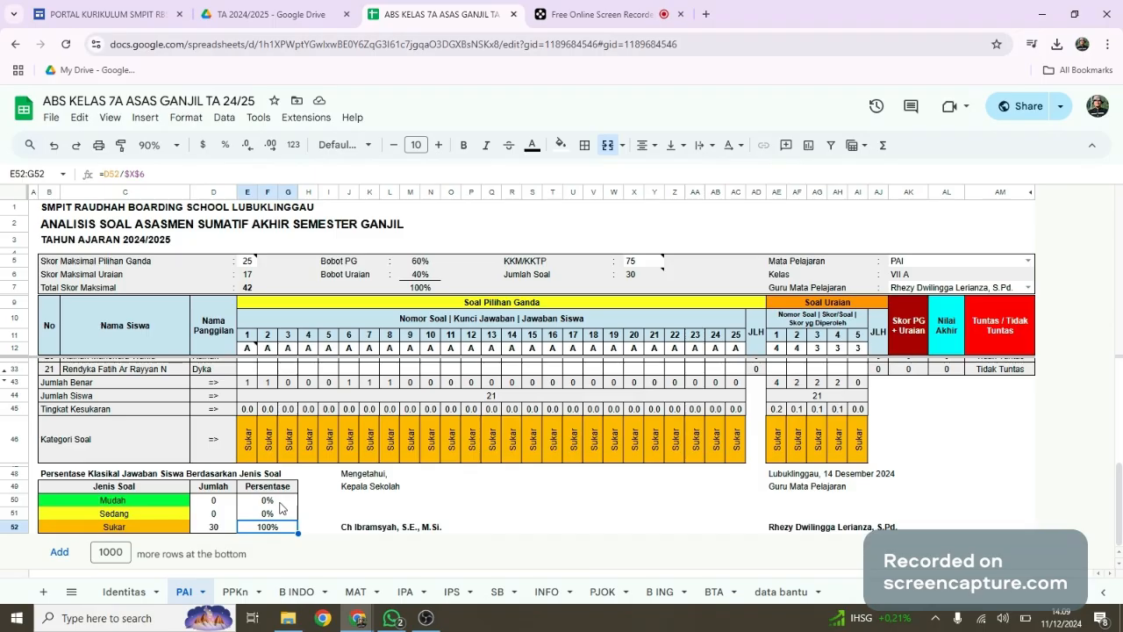
Step: Recheck the formulas behind the Mudah, Sedang and Sukar percentages in the question-type summary table
key(Up)
key(Up)
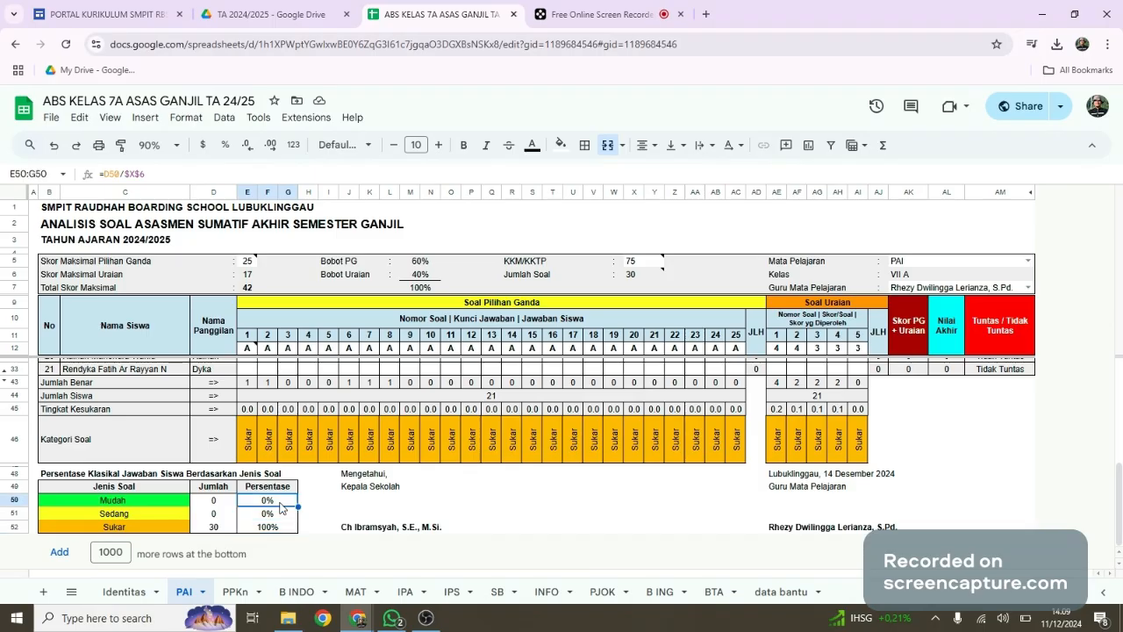
key(Down)
key(Down)
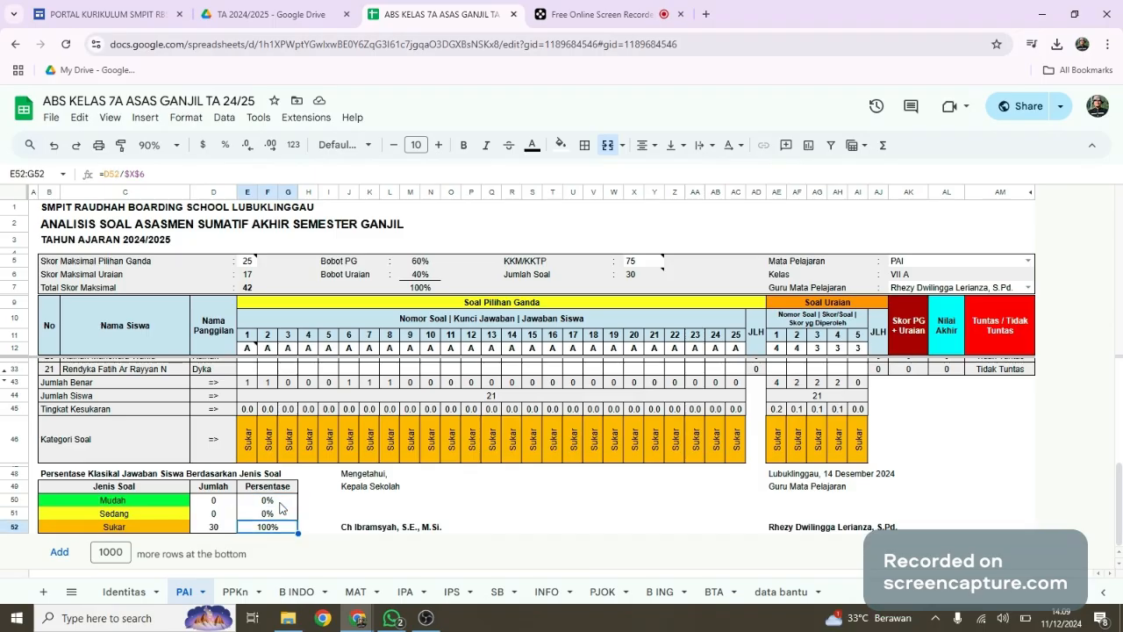
key(Up)
key(Up)
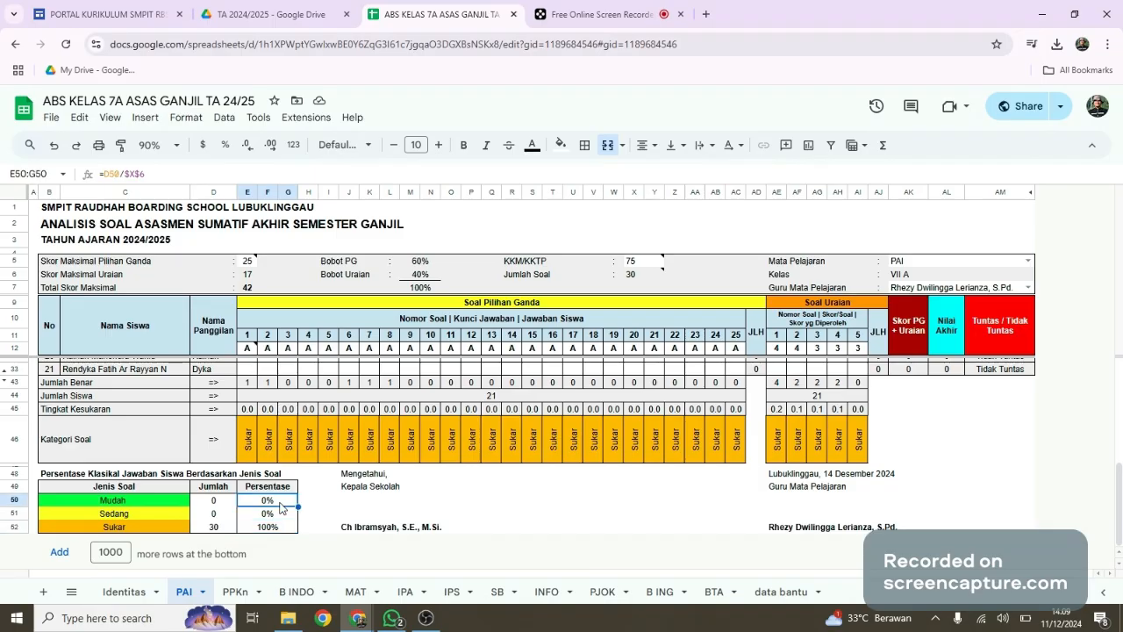
key(Down)
key(Up)
key(Down)
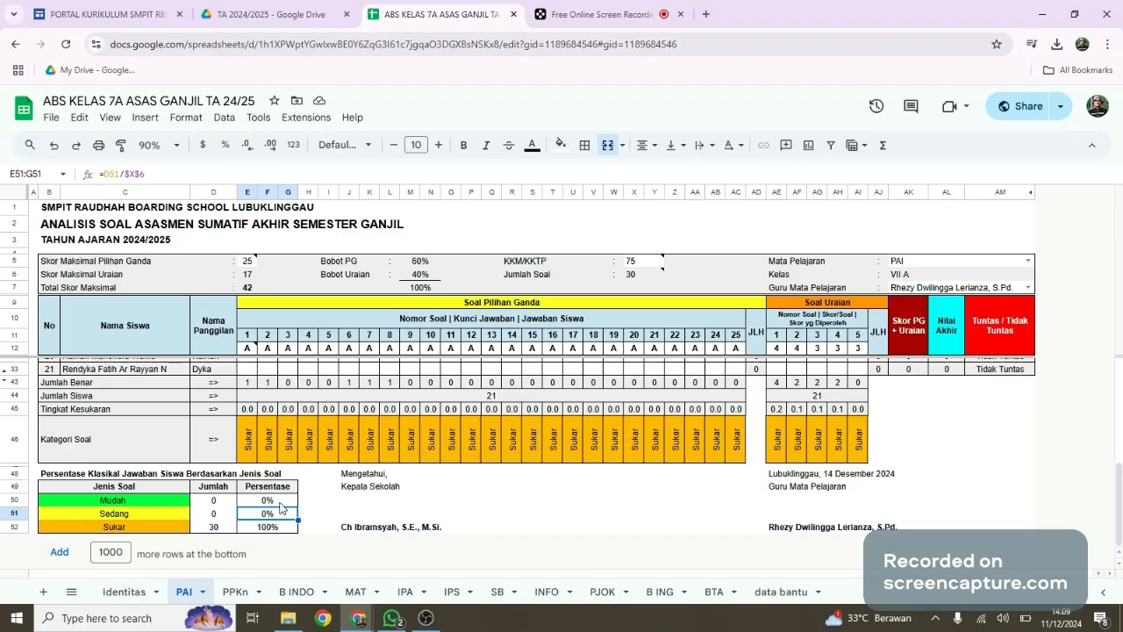
key(Down)
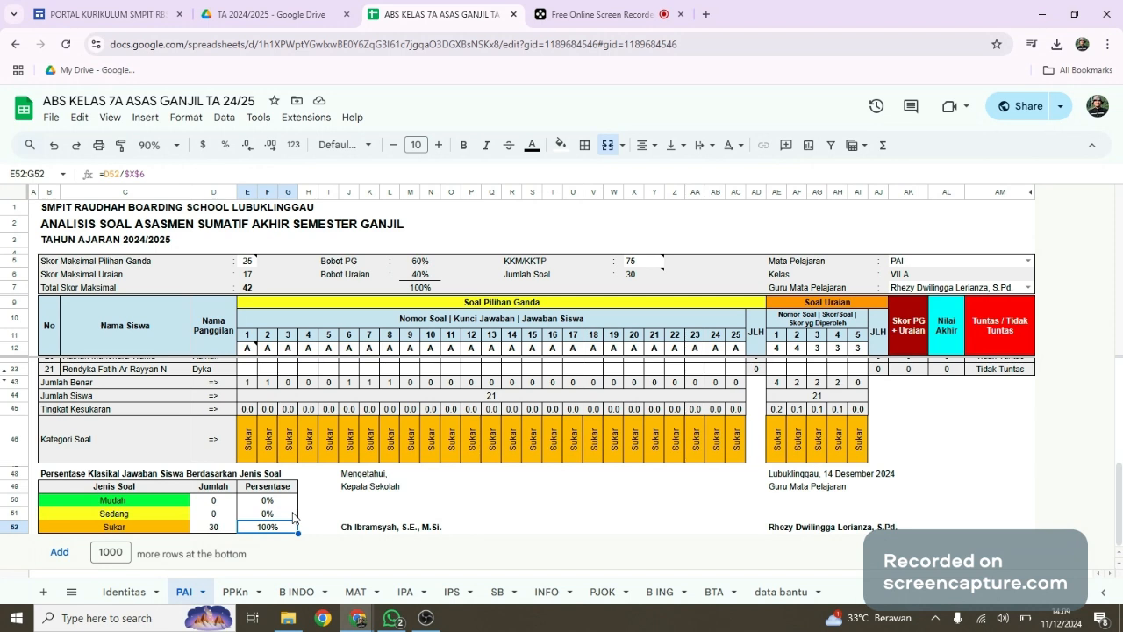
click(306, 534)
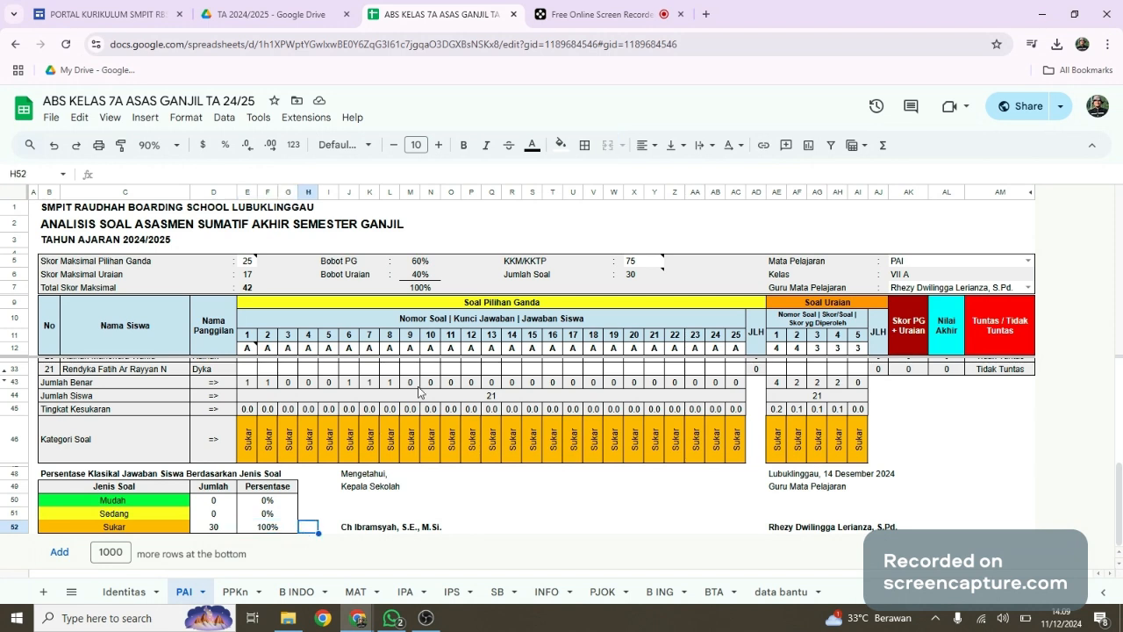
Step: Review the whole PAI sheet, from the students' answers and completion column to the difficulty rows and summary table
scroll(419, 393, up, 5)
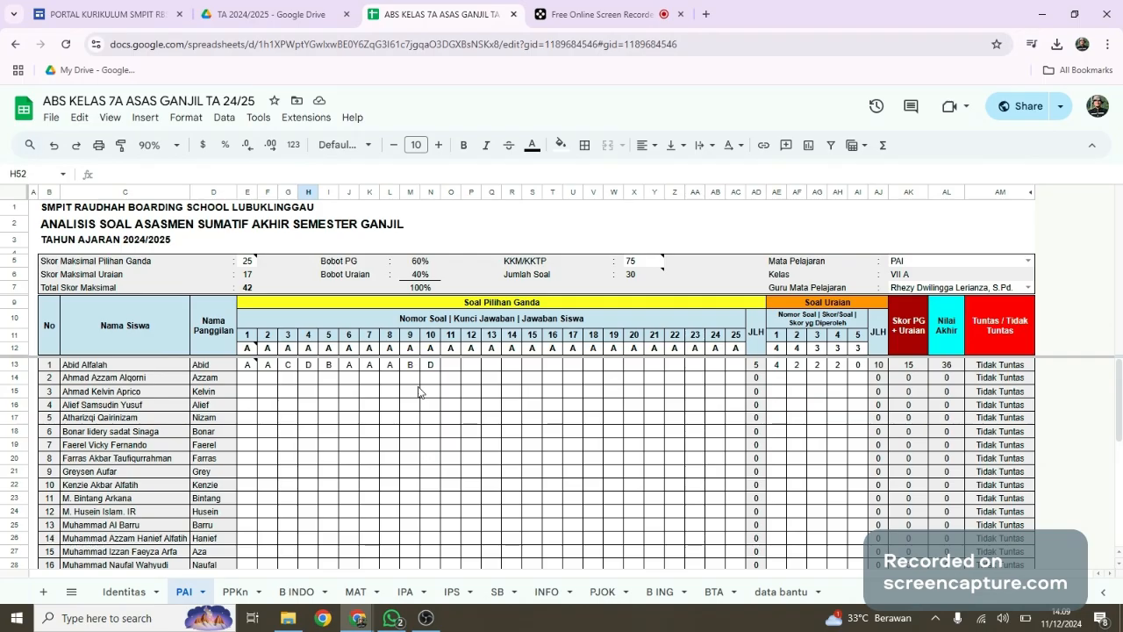
scroll(419, 392, down, 5)
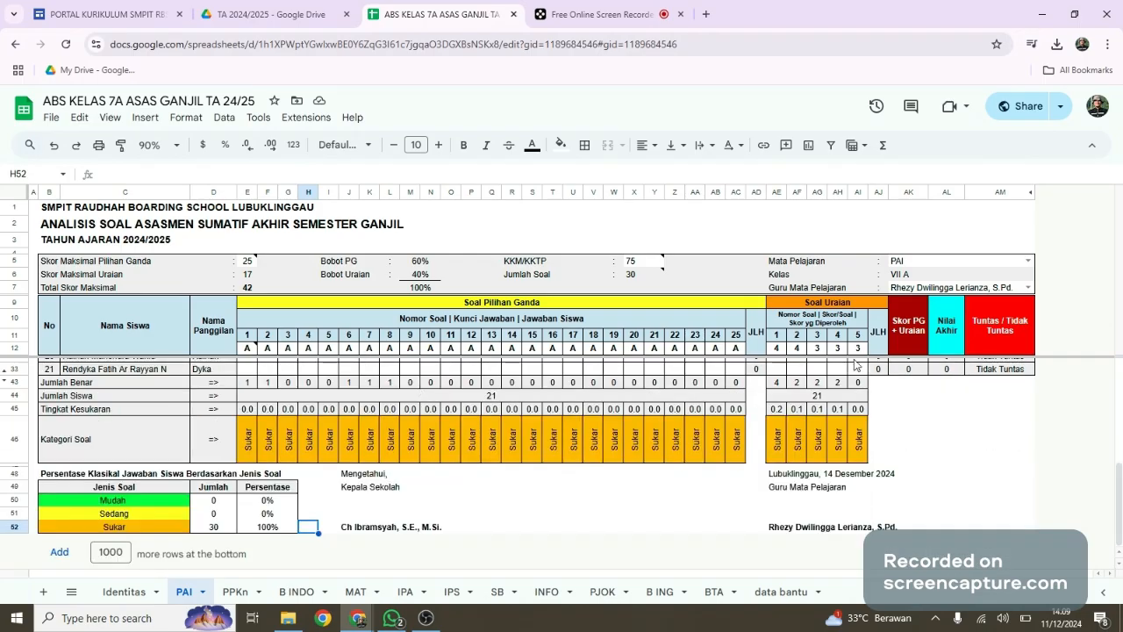
scroll(1018, 467, up, 5)
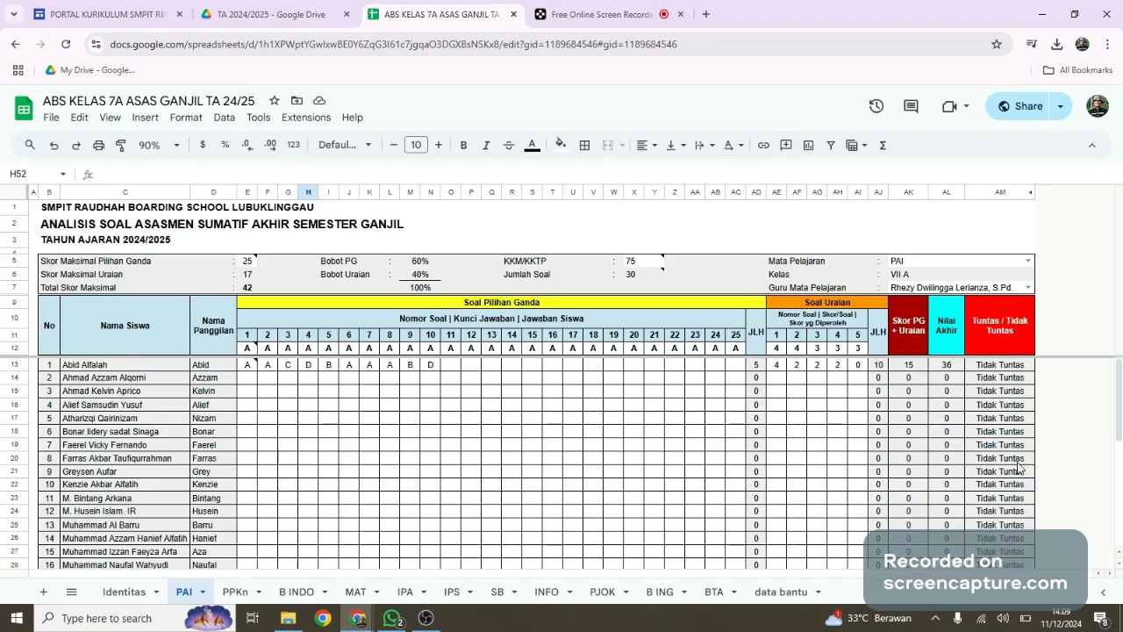
scroll(1018, 467, down, 5)
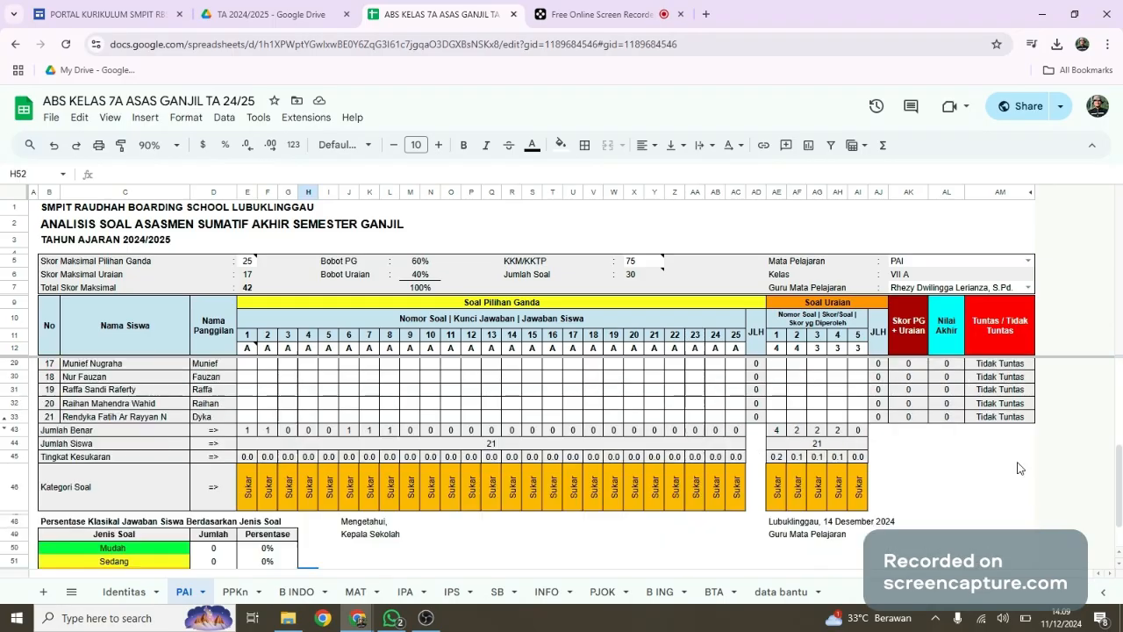
scroll(1017, 467, up, 3)
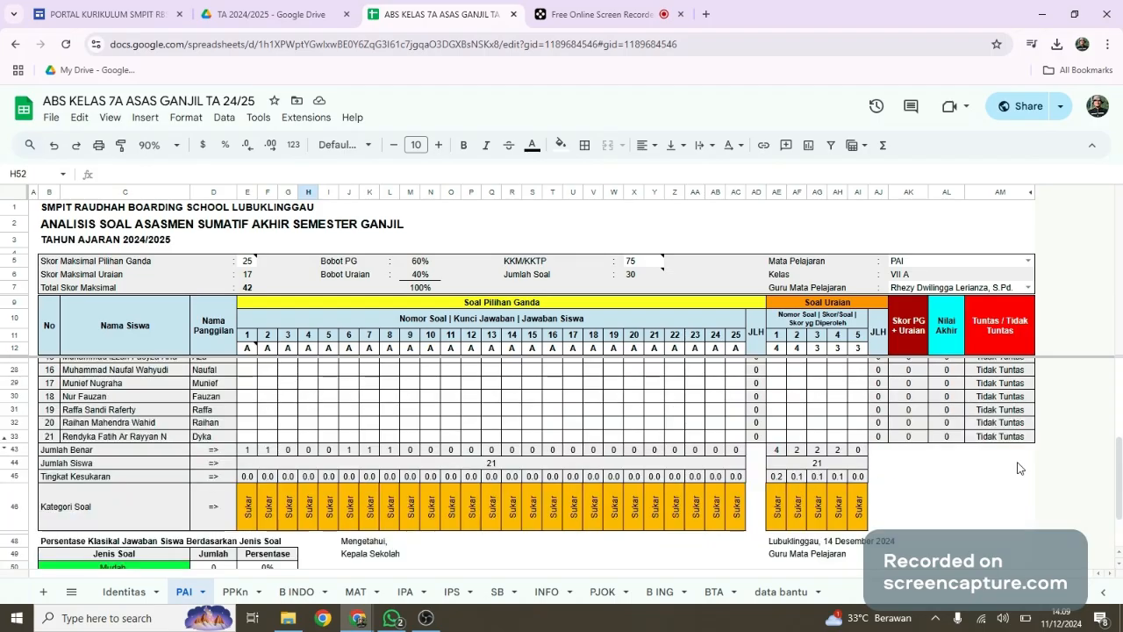
scroll(1018, 468, down, 3)
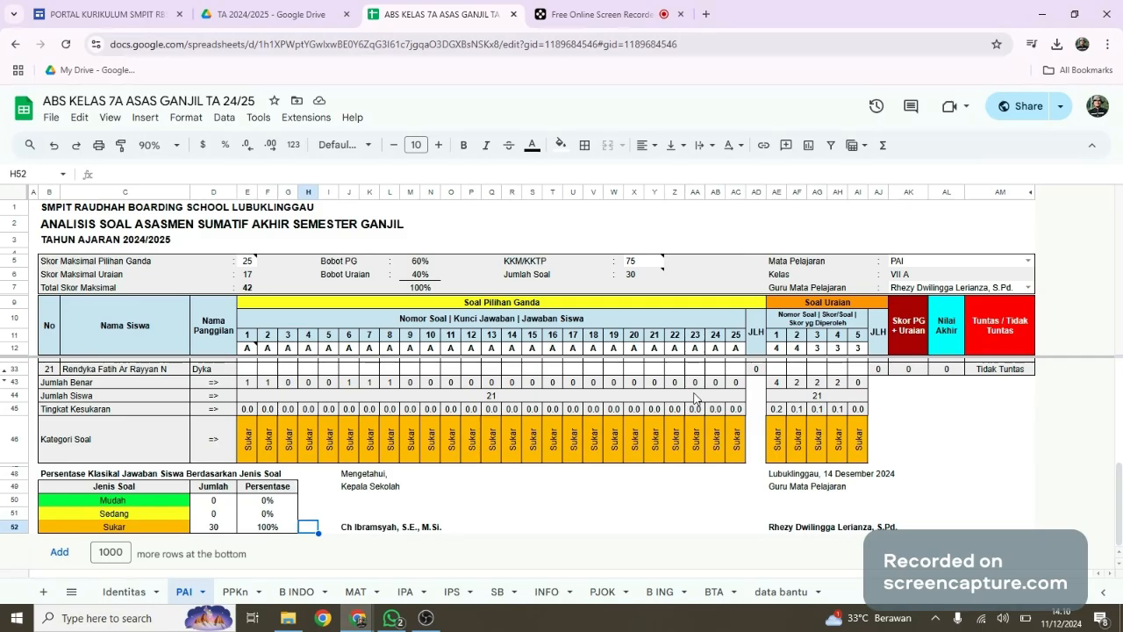
scroll(777, 412, up, 3)
scroll(763, 417, down, 2)
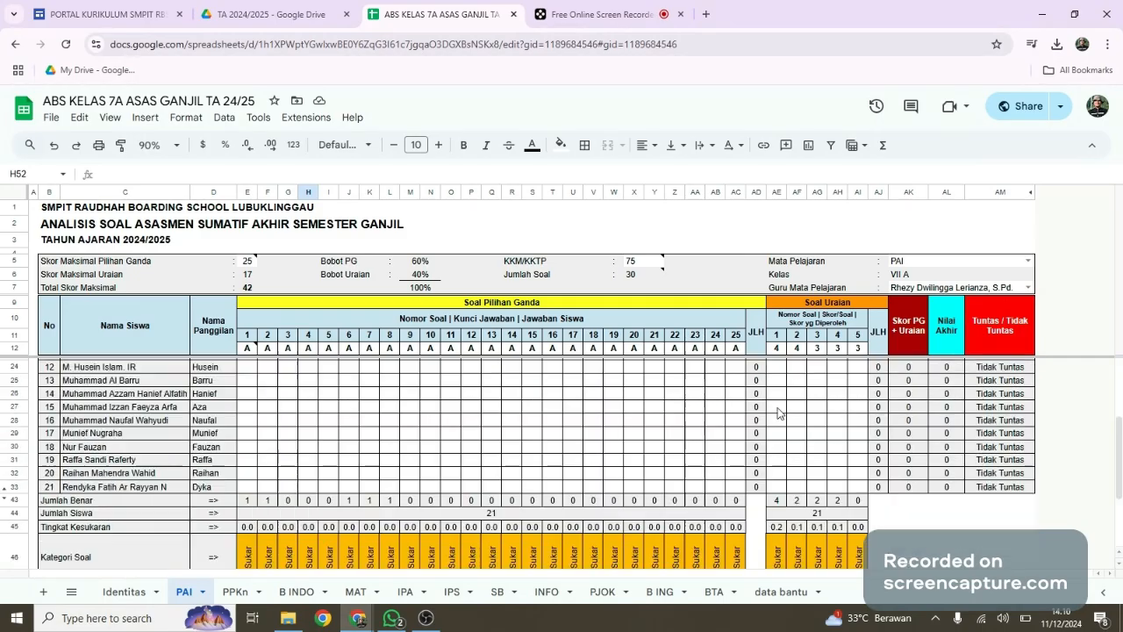
scroll(751, 419, up, 1)
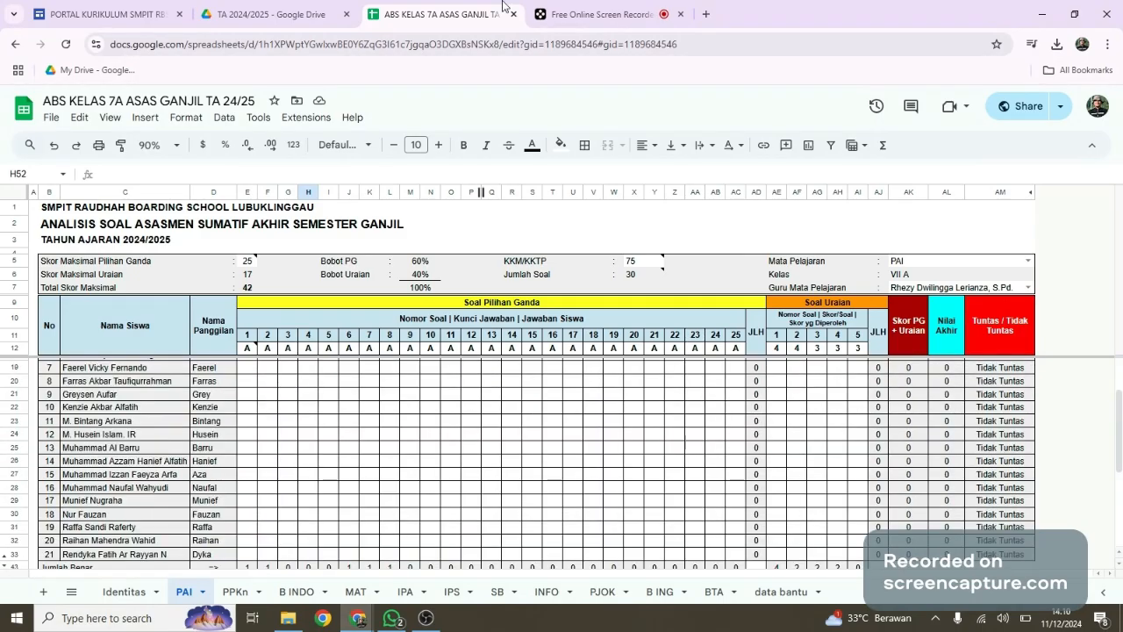
Step: View the Aplikasi Rapor entry on the curriculum portal's Perangkat Ajar page and return to the class 7A analysis spreadsheet
click(80, 15)
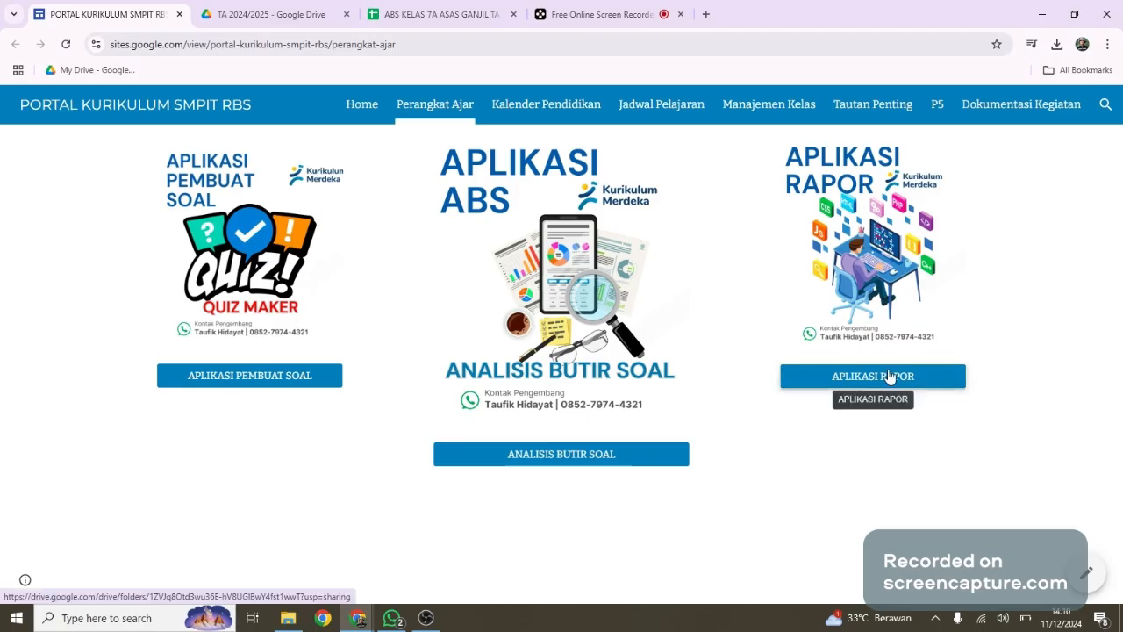
click(442, 15)
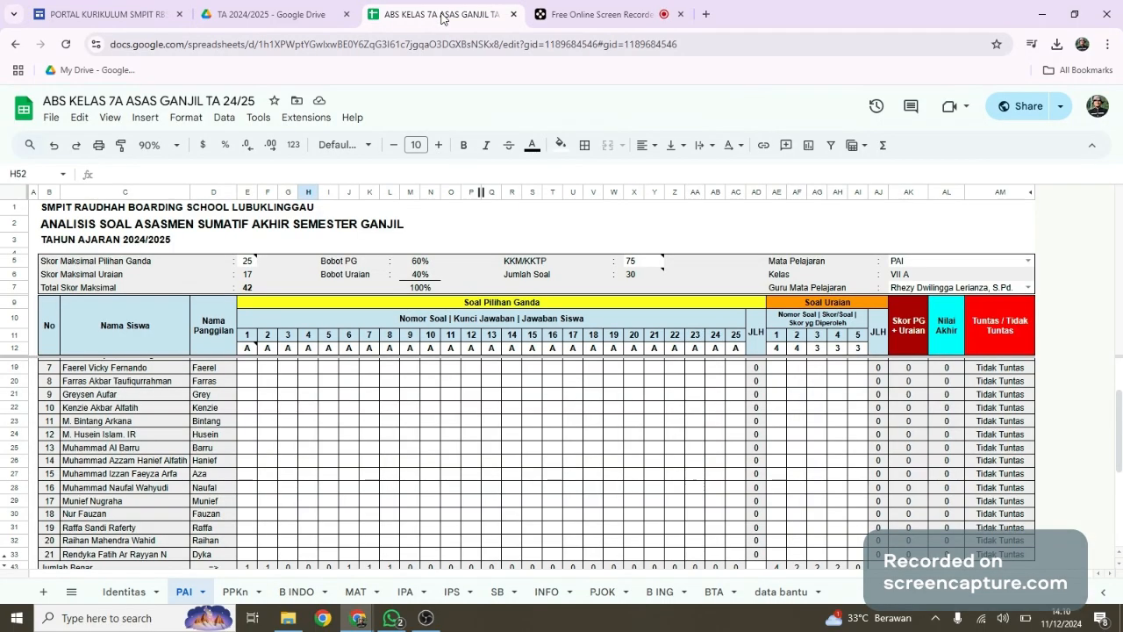